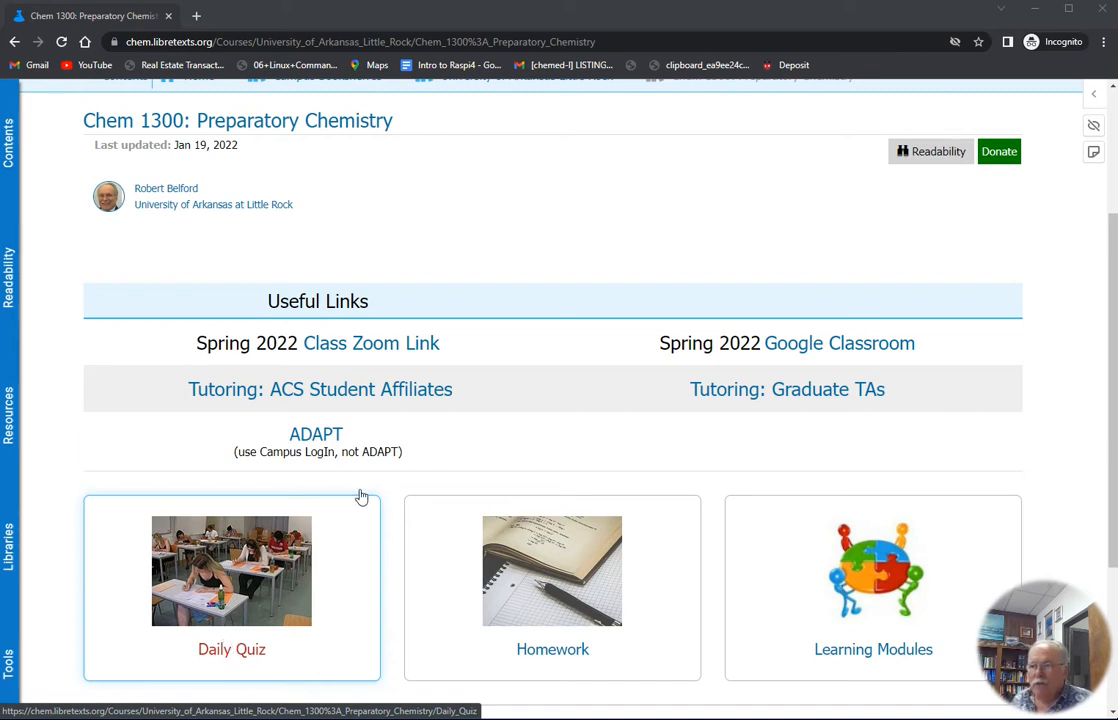
# Open the ADAPT link and the Daily Quiz page from the course page in new tabs
pyautogui.rightClick(306, 431)
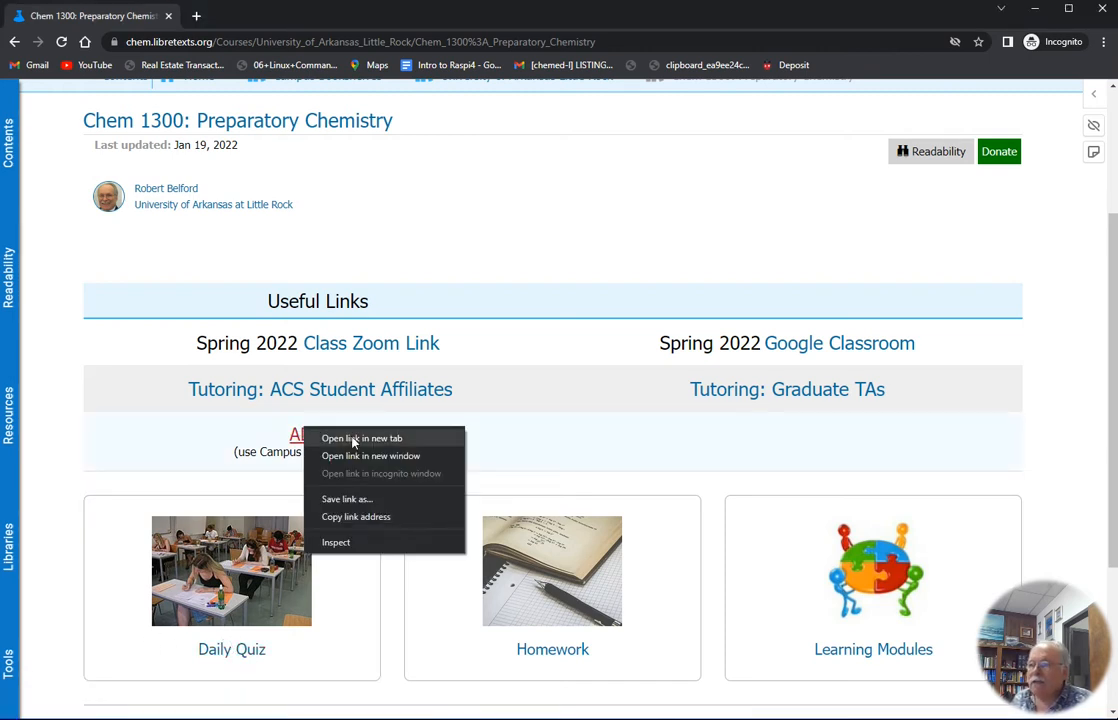
pyautogui.click(353, 440)
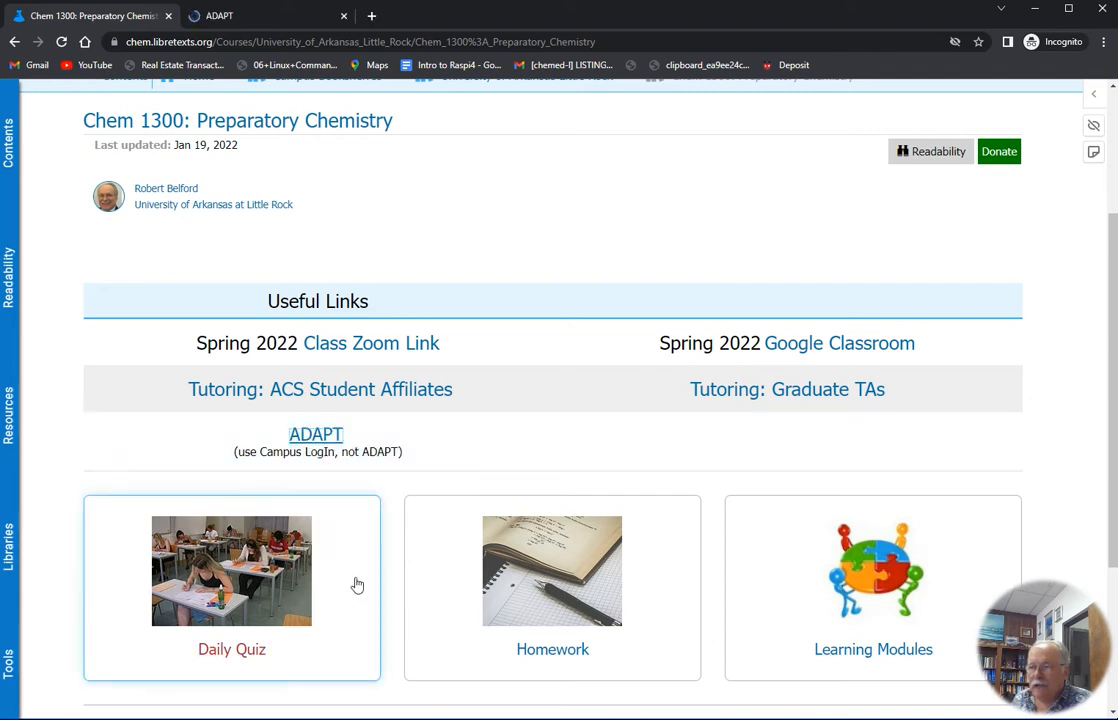
pyautogui.rightClick(240, 587)
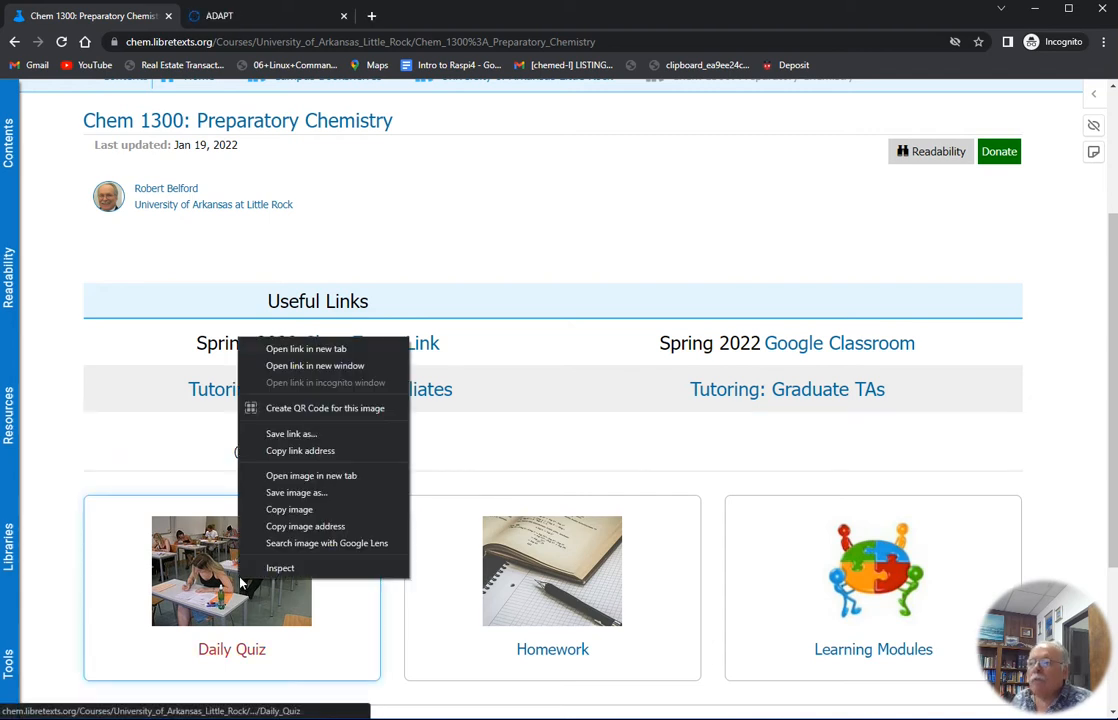
pyautogui.click(326, 350)
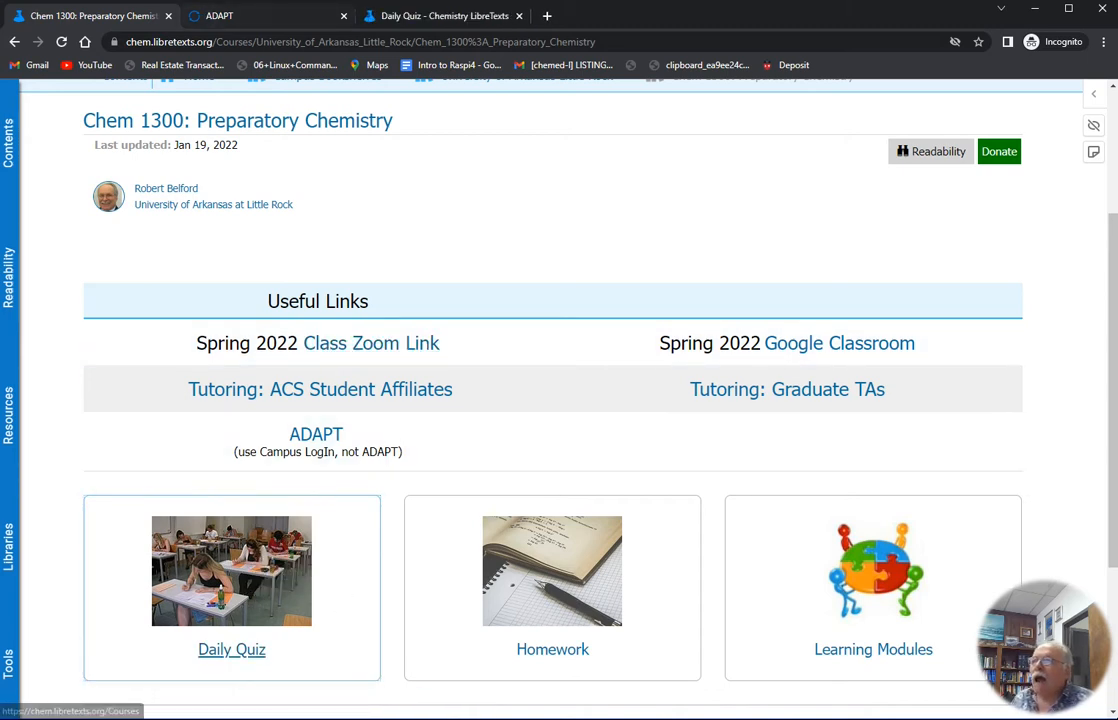
# In the ADAPT tab, go to My Courses and open the S2022-CHEM 1300: Preparatory Chemistry - Fake_For_Video course
pyautogui.click(238, 17)
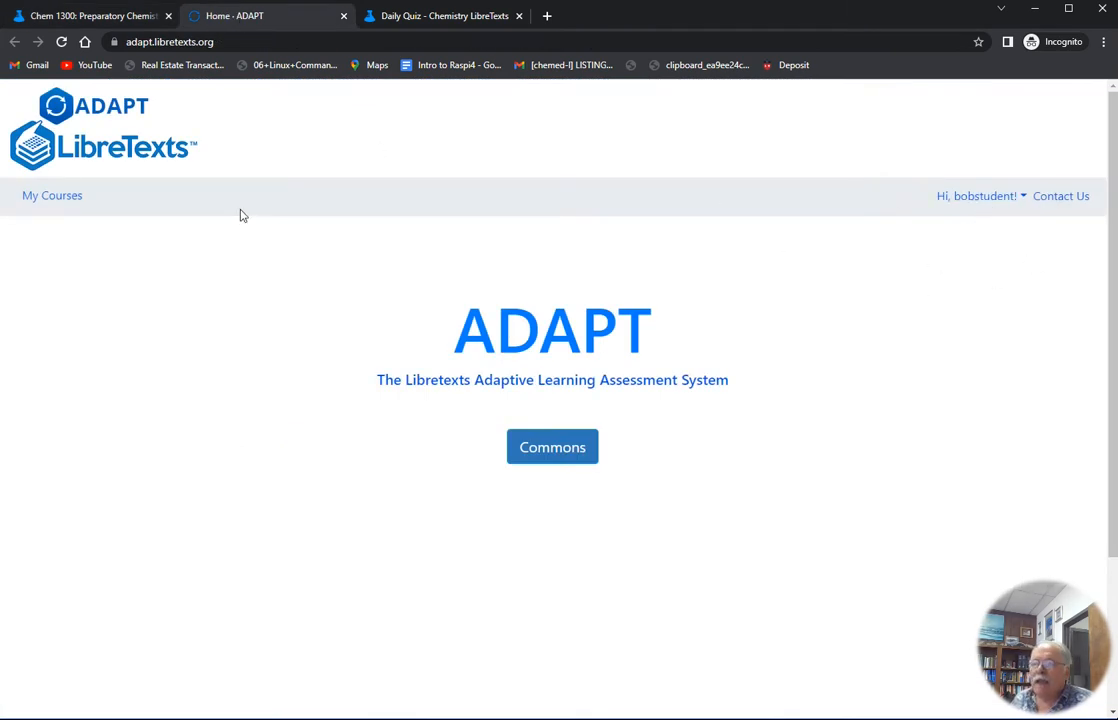
pyautogui.click(66, 197)
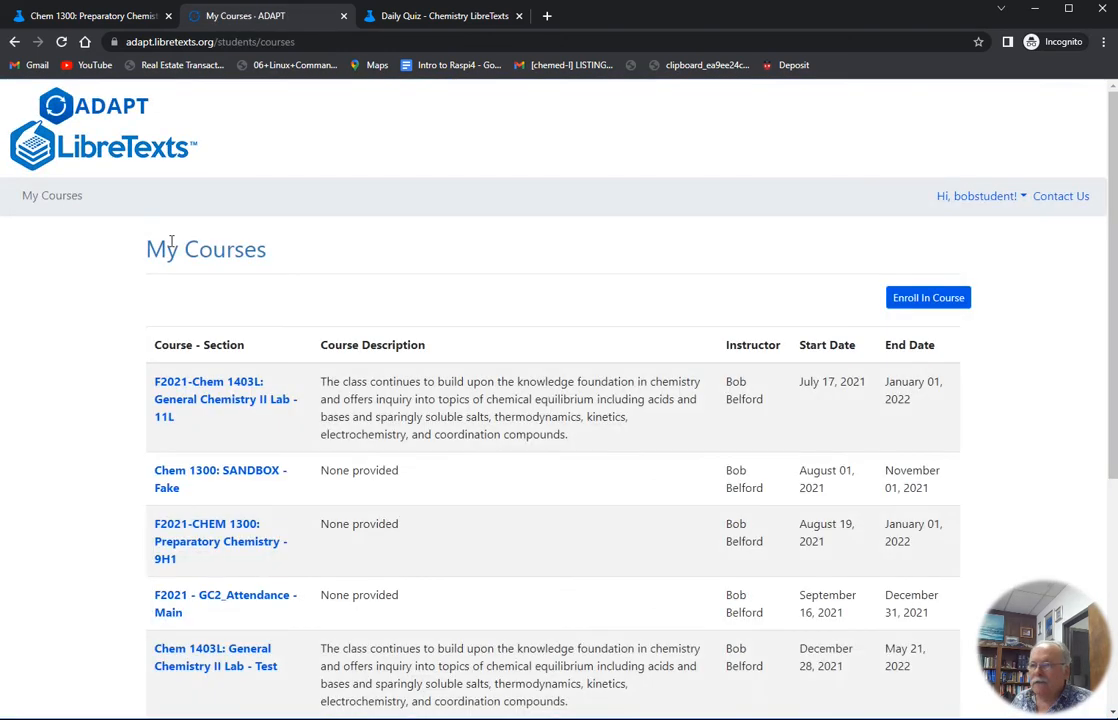
pyautogui.scroll(-4, 277, 347)
pyautogui.scroll(2, 319, 409)
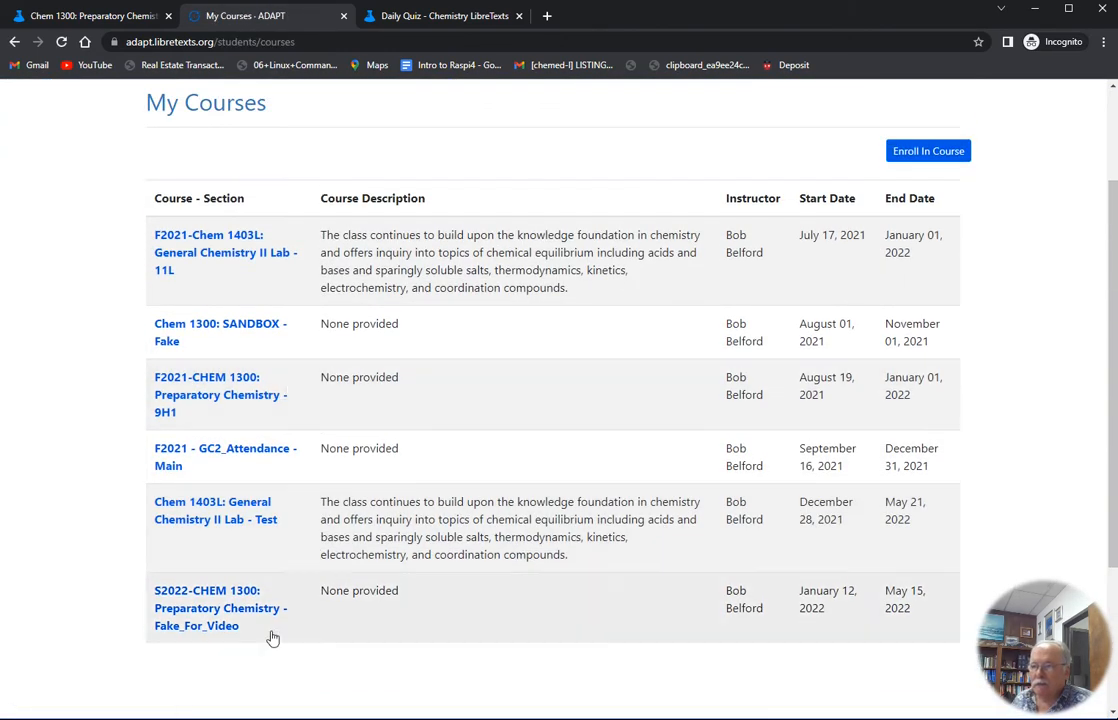
pyautogui.click(215, 608)
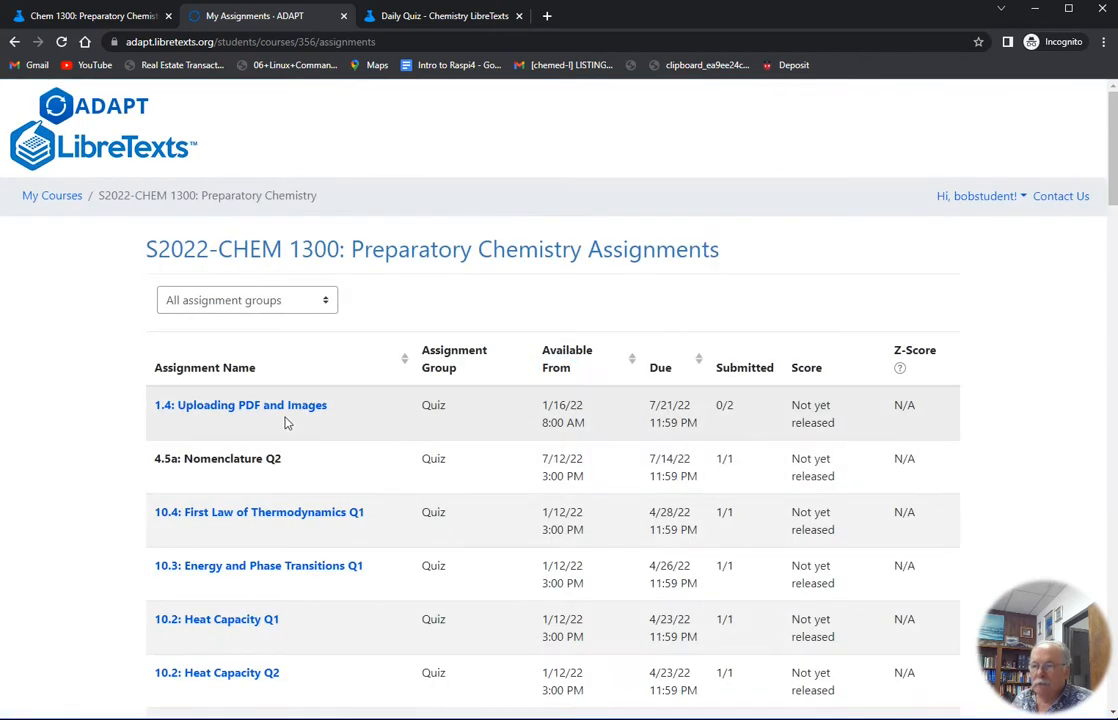
# Open the 9.2: Gas Laws Q2 assignment and view its first question
pyautogui.scroll(-2, 290, 430)
pyautogui.click(258, 636)
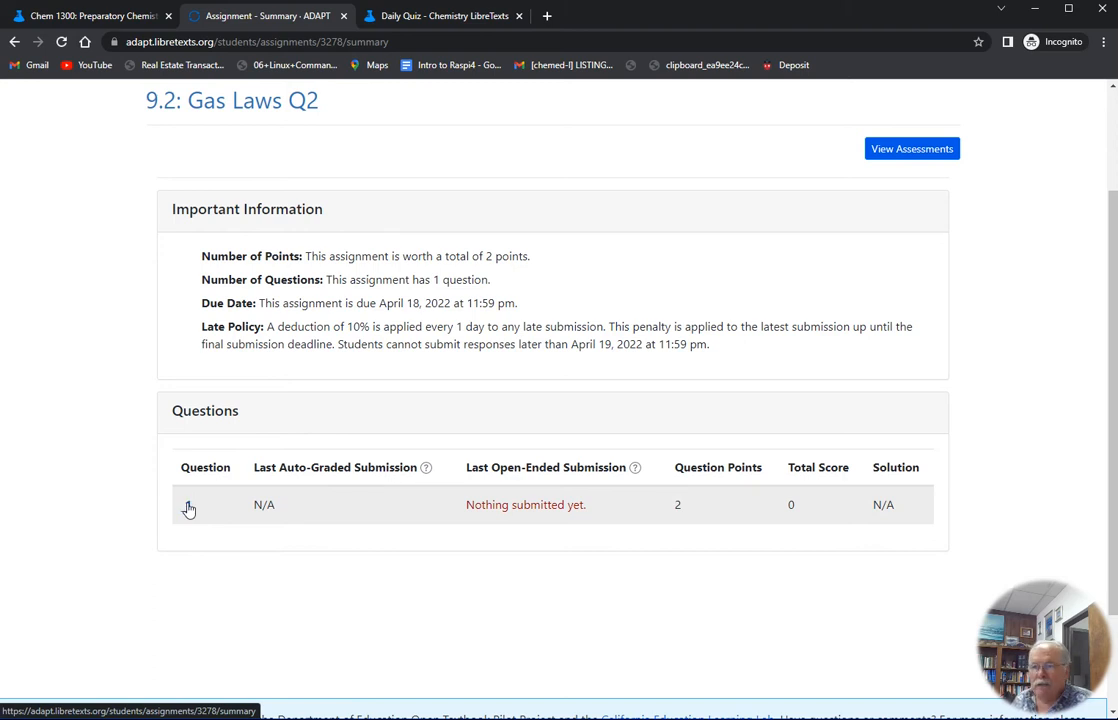
pyautogui.click(188, 508)
pyautogui.scroll(-1, 473, 409)
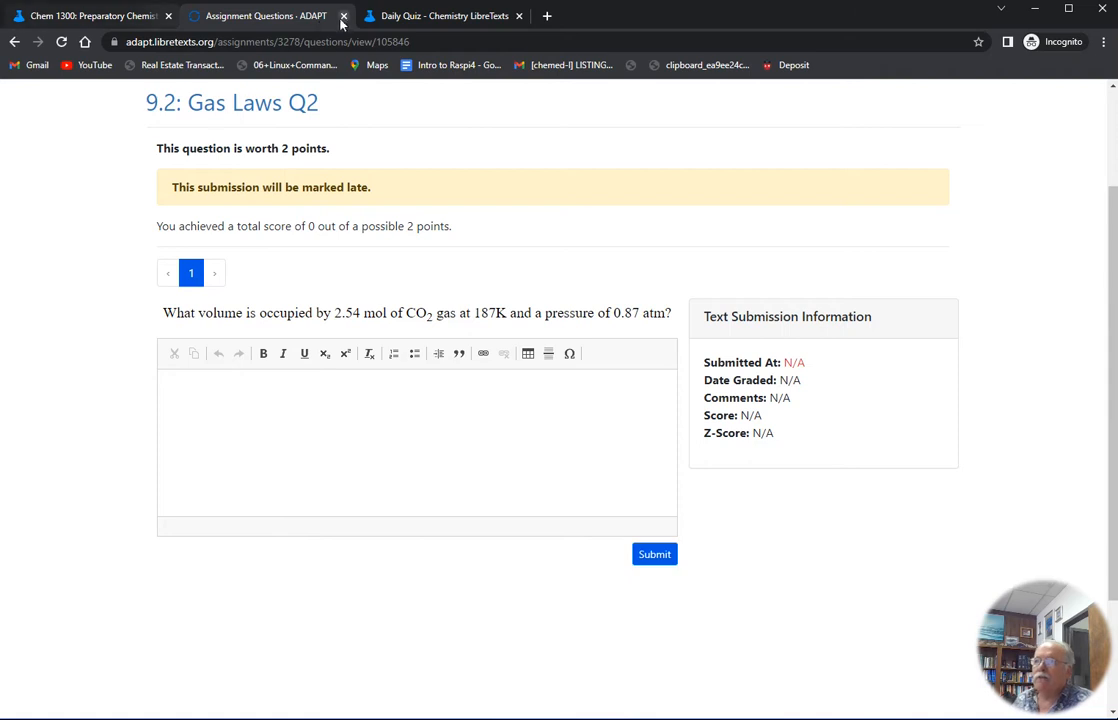
# Switch to the Daily Quiz tab and open the 4.3: Ionic Compounds and Formulas quiz page
pyautogui.click(407, 18)
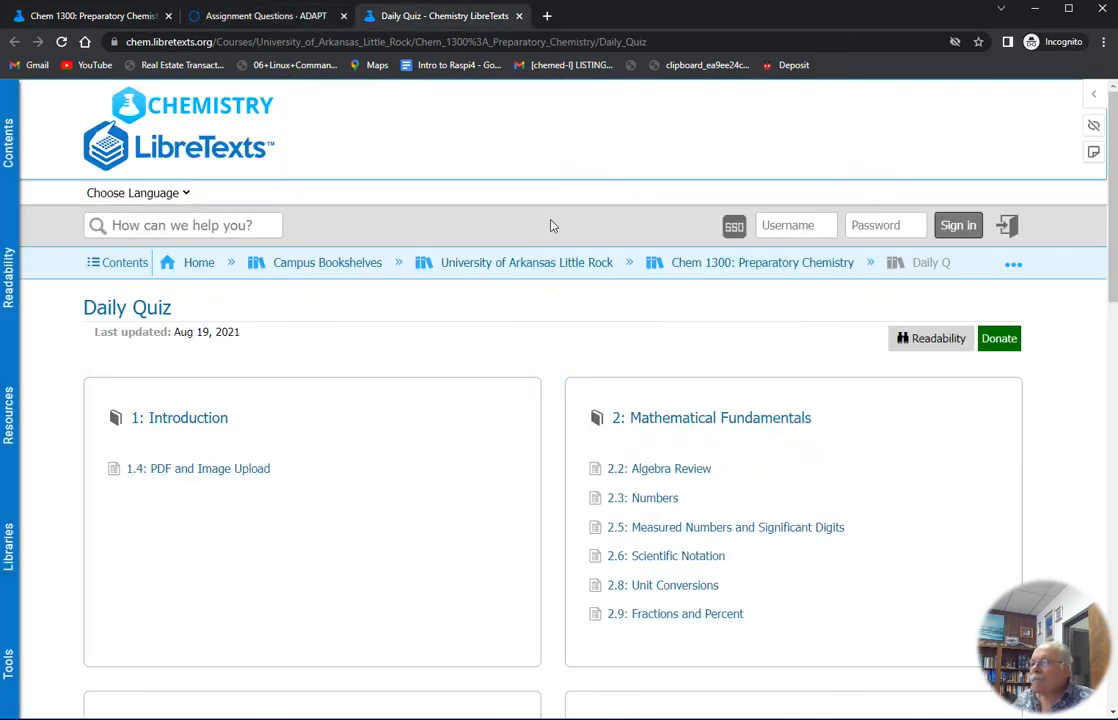
pyautogui.scroll(-4, 582, 360)
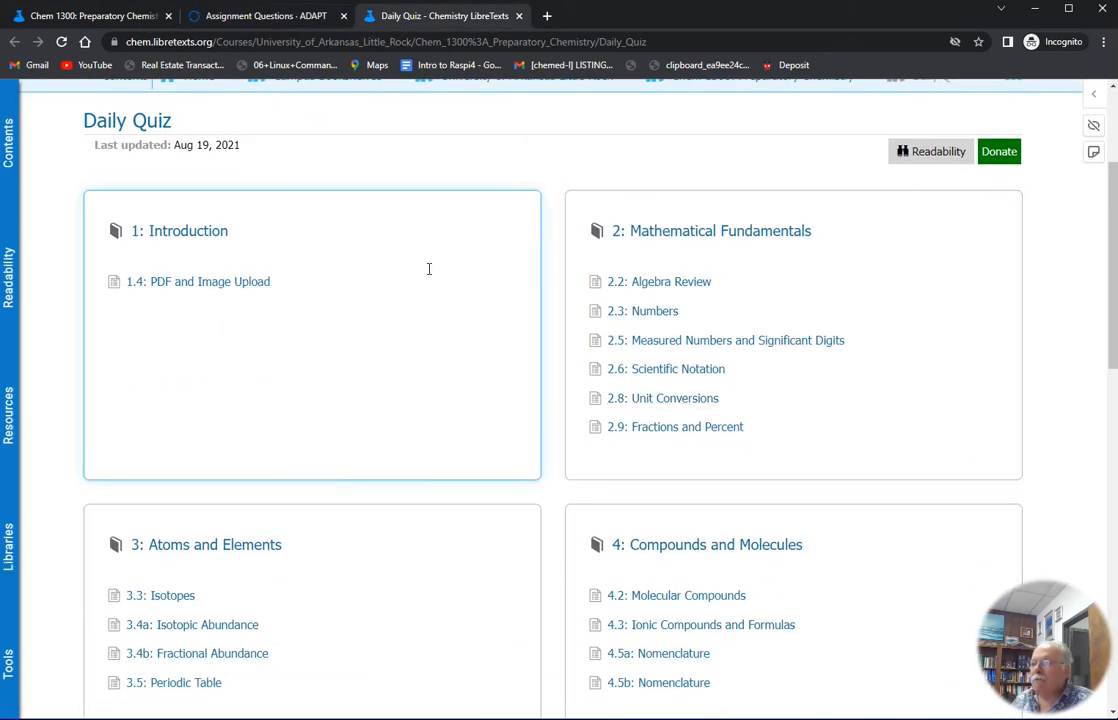
pyautogui.scroll(-3, 454, 362)
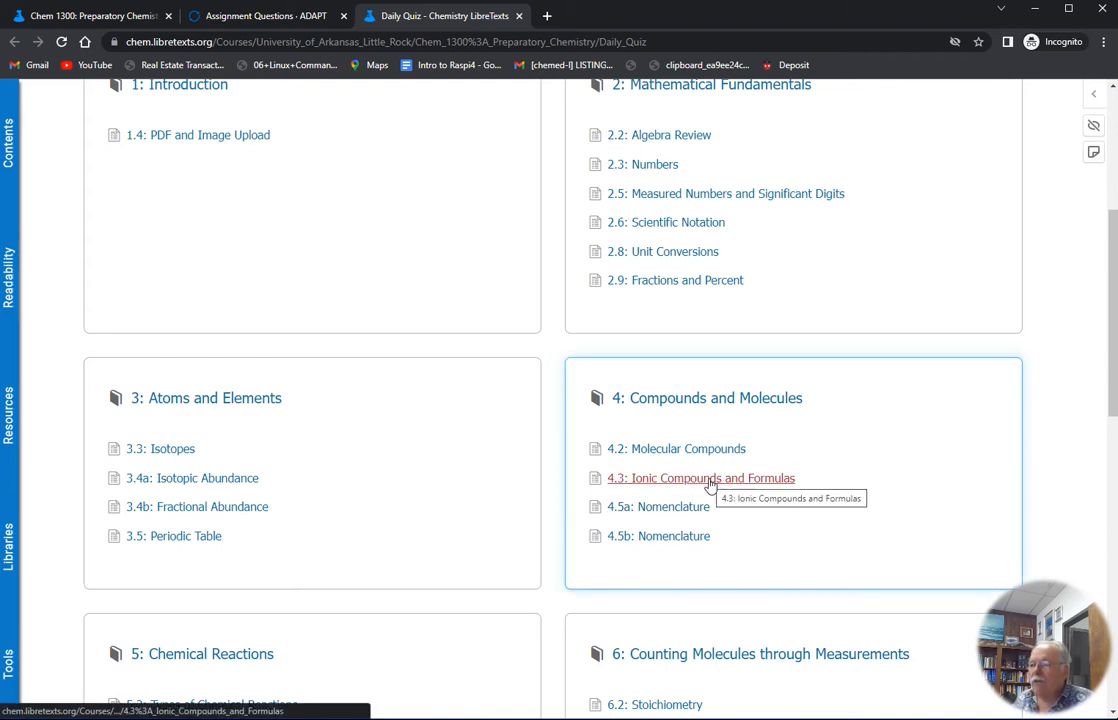
pyautogui.click(647, 481)
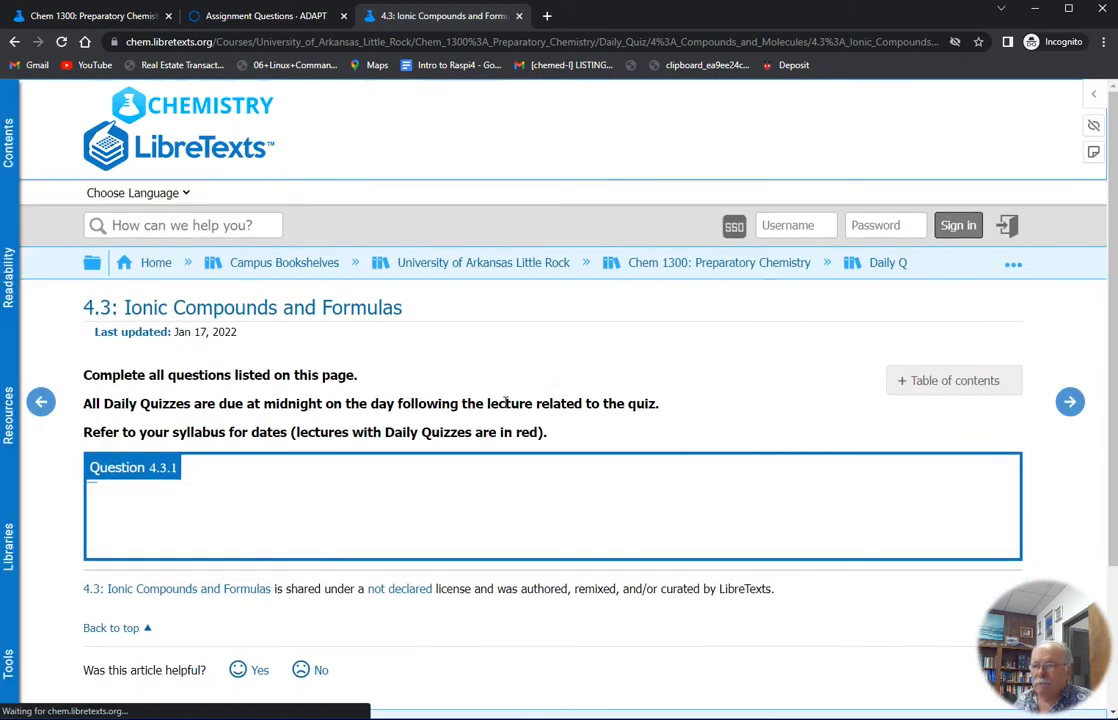
# Review the graded submission and the grader's comments for Question 4.3.1
pyautogui.scroll(-2, 533, 443)
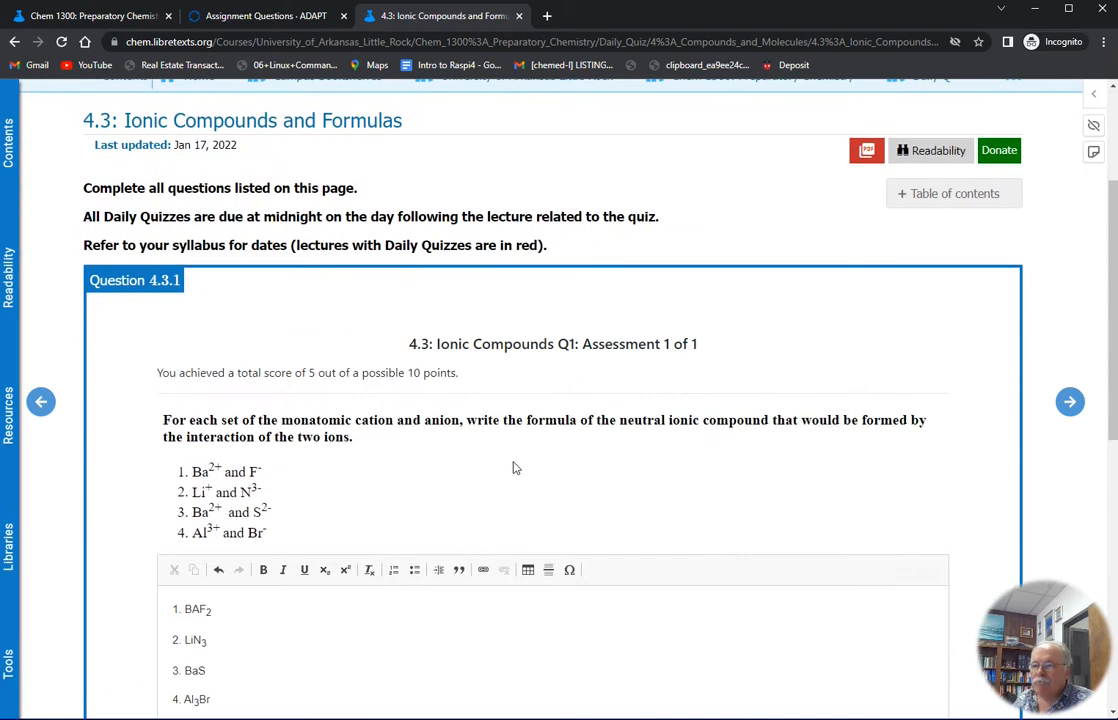
pyautogui.scroll(-2, 254, 437)
pyautogui.scroll(-3, 262, 379)
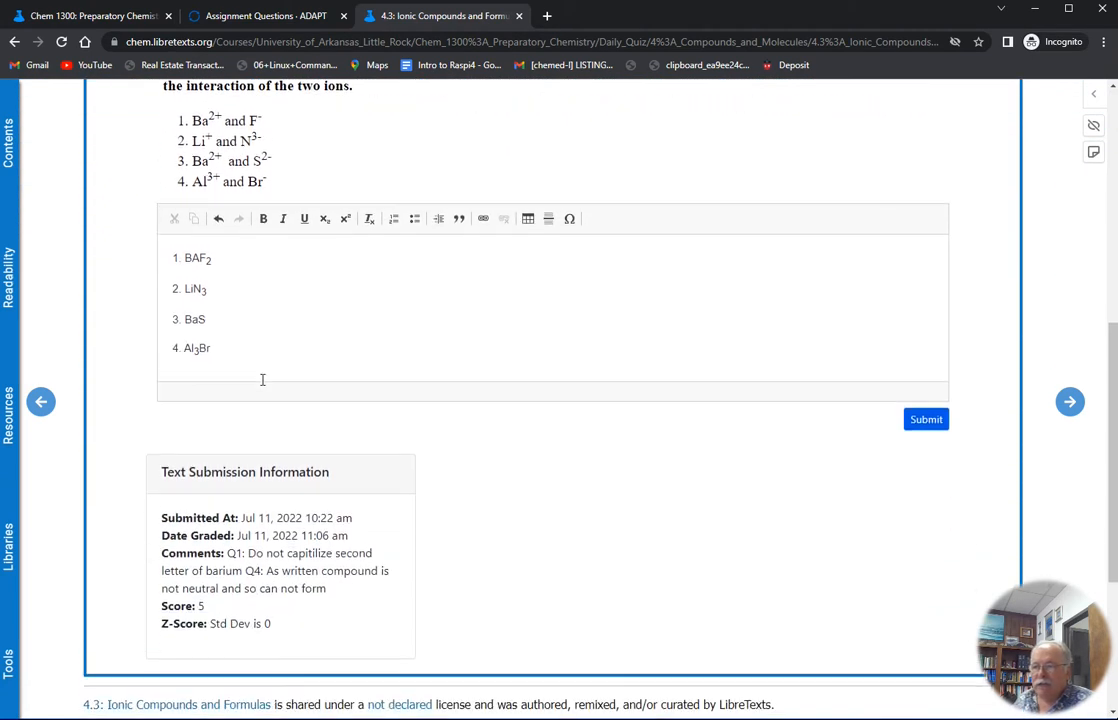
pyautogui.scroll(1, 252, 386)
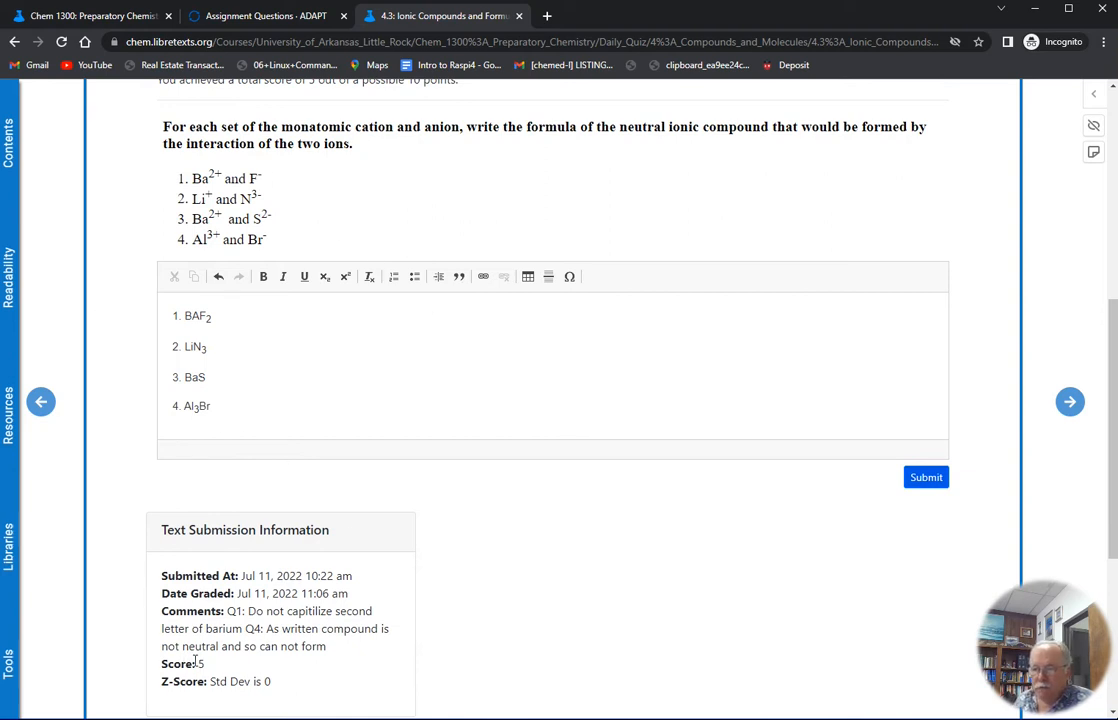
pyautogui.moveTo(229, 617); pyautogui.dragTo(327, 650)
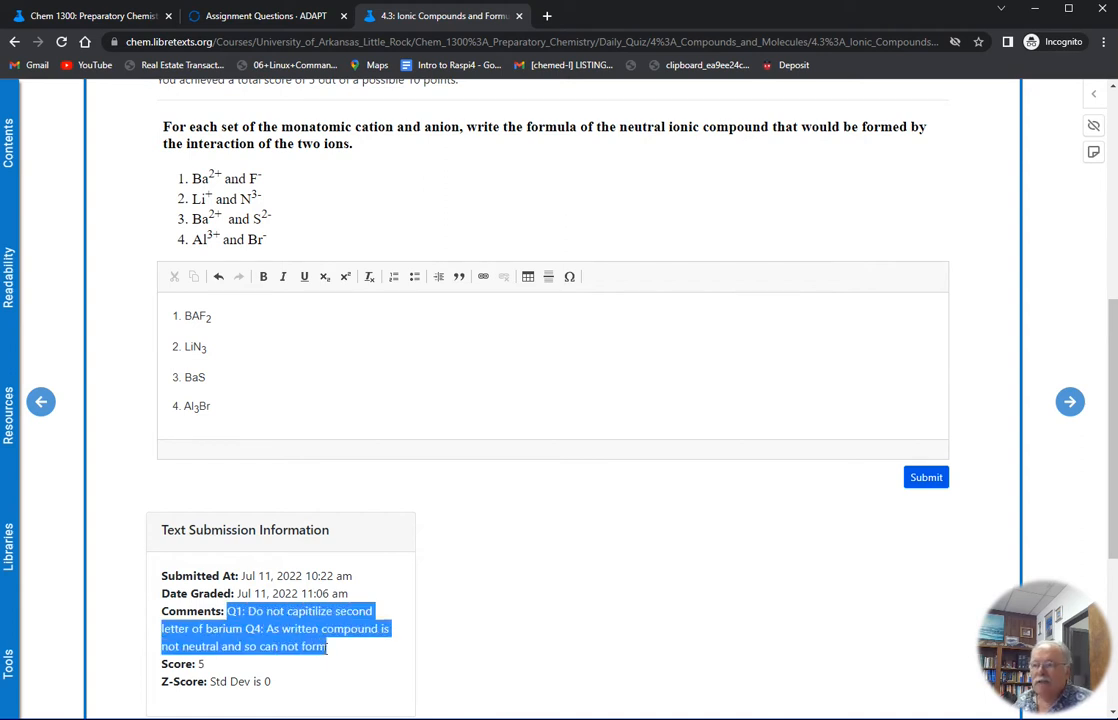
pyautogui.scroll(2, 322, 645)
# Try to resubmit the first answer of Question 4.3.1 corrected to BaF2
pyautogui.click(198, 462)
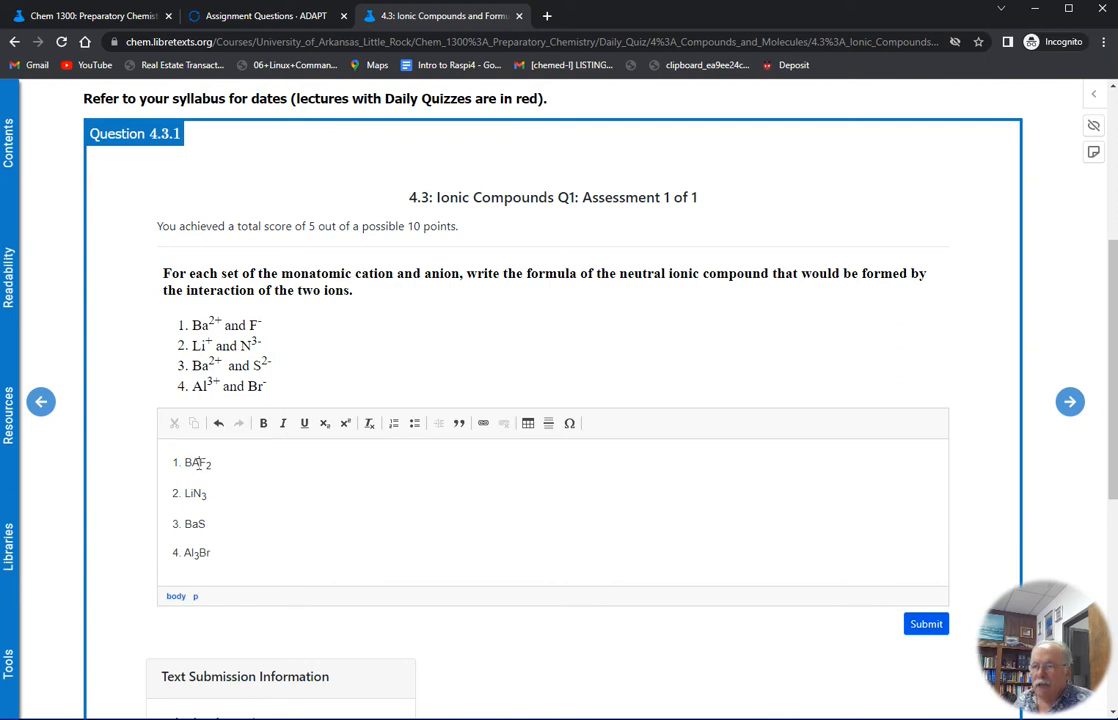
pyautogui.write('a')
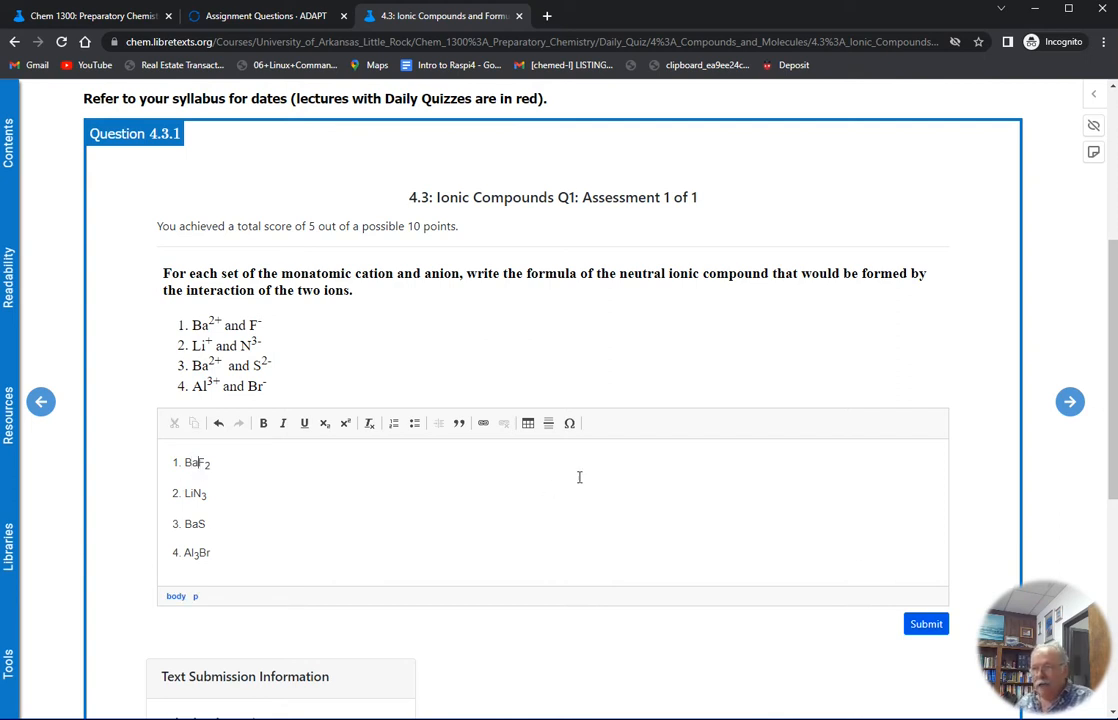
pyautogui.click(918, 624)
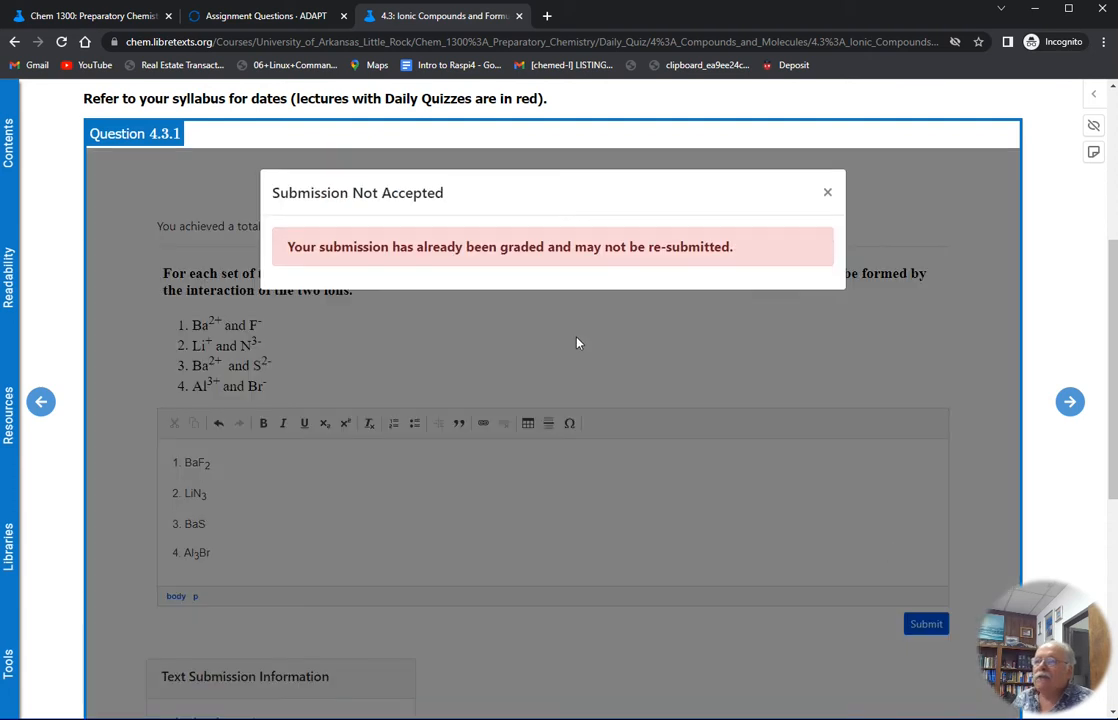
pyautogui.click(827, 192)
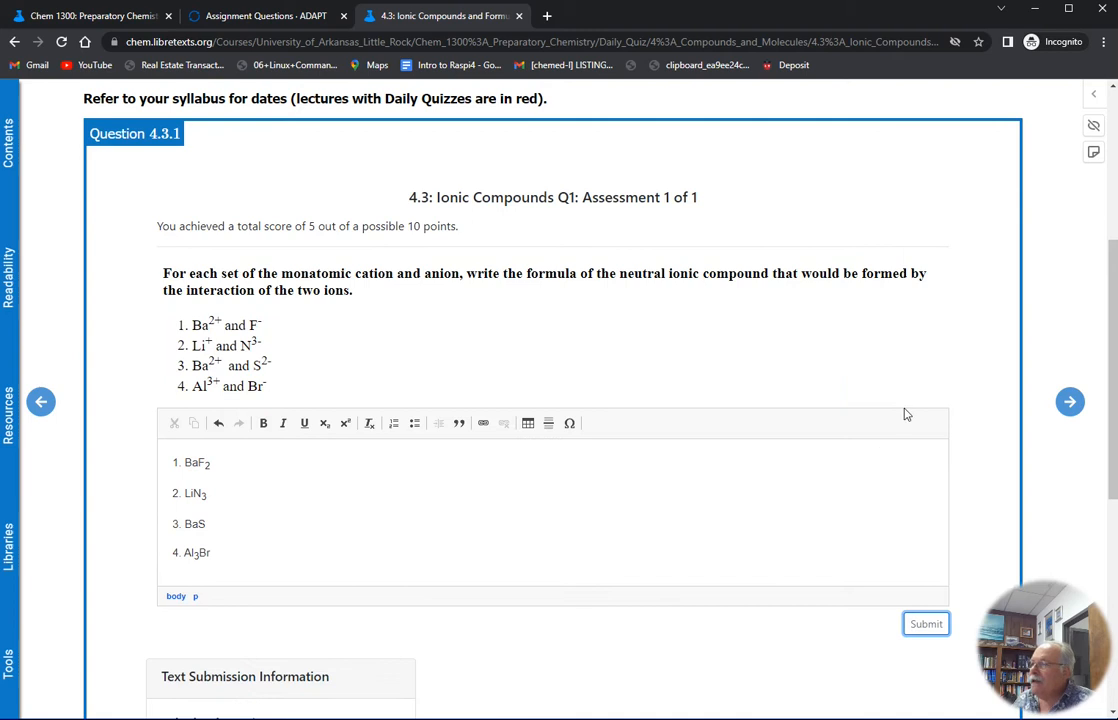
# Go to the next quiz page, 4.5a: Nomenclature
pyautogui.click(1070, 404)
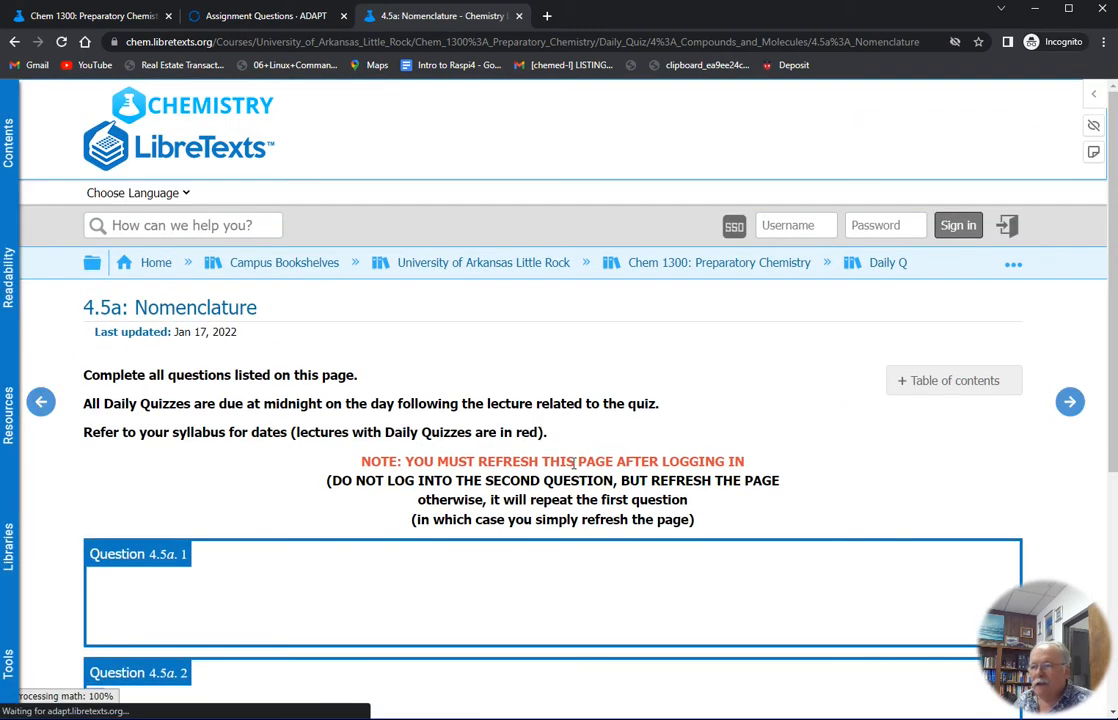
pyautogui.scroll(-2, 576, 469)
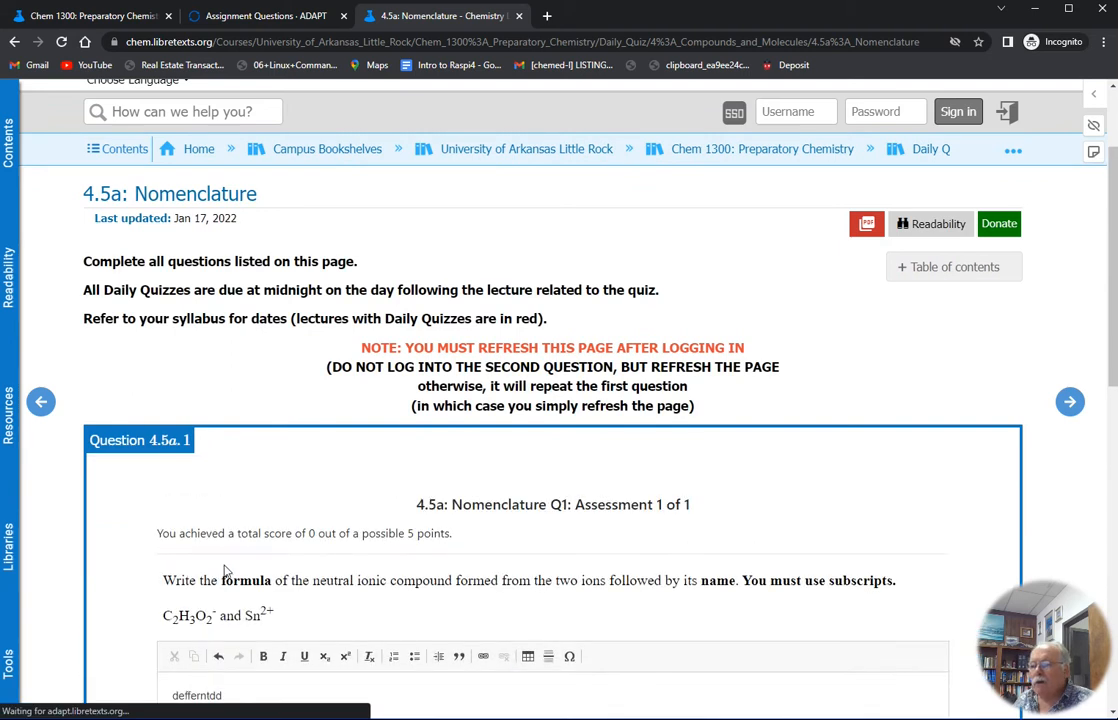
pyautogui.scroll(-4, 290, 565)
# Replace the answer to Question 4.5a.1 with "new answer" and submit it
pyautogui.click(230, 475)
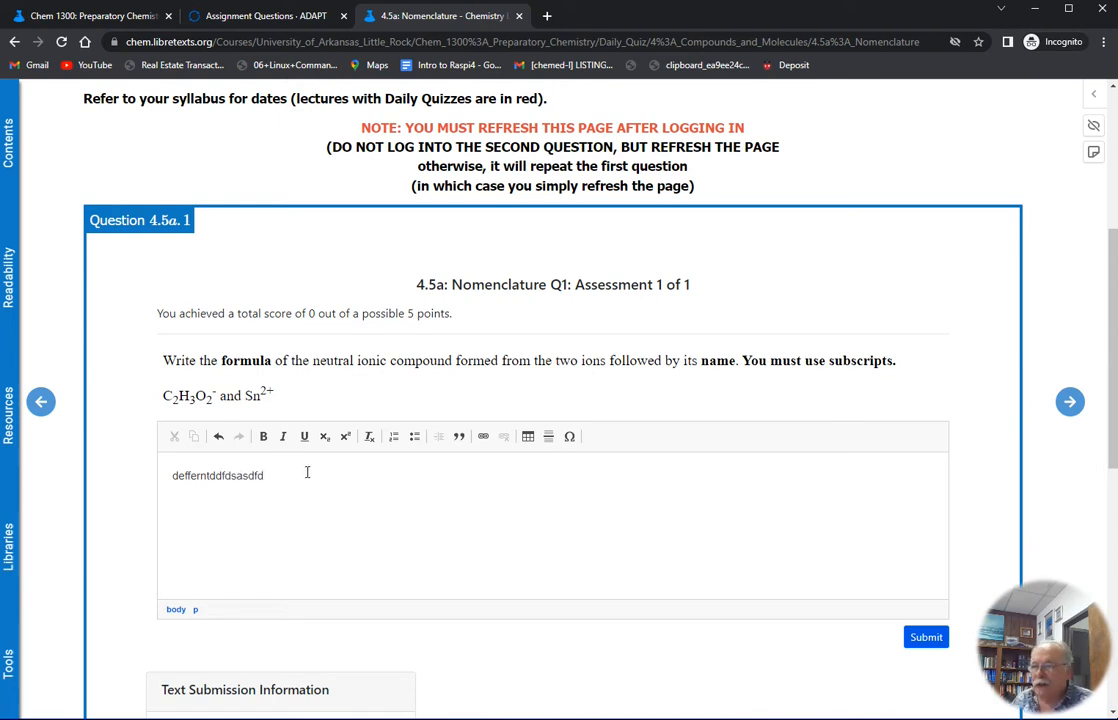
pyautogui.hotkey('ctrl', 'a')
pyautogui.write('ne')
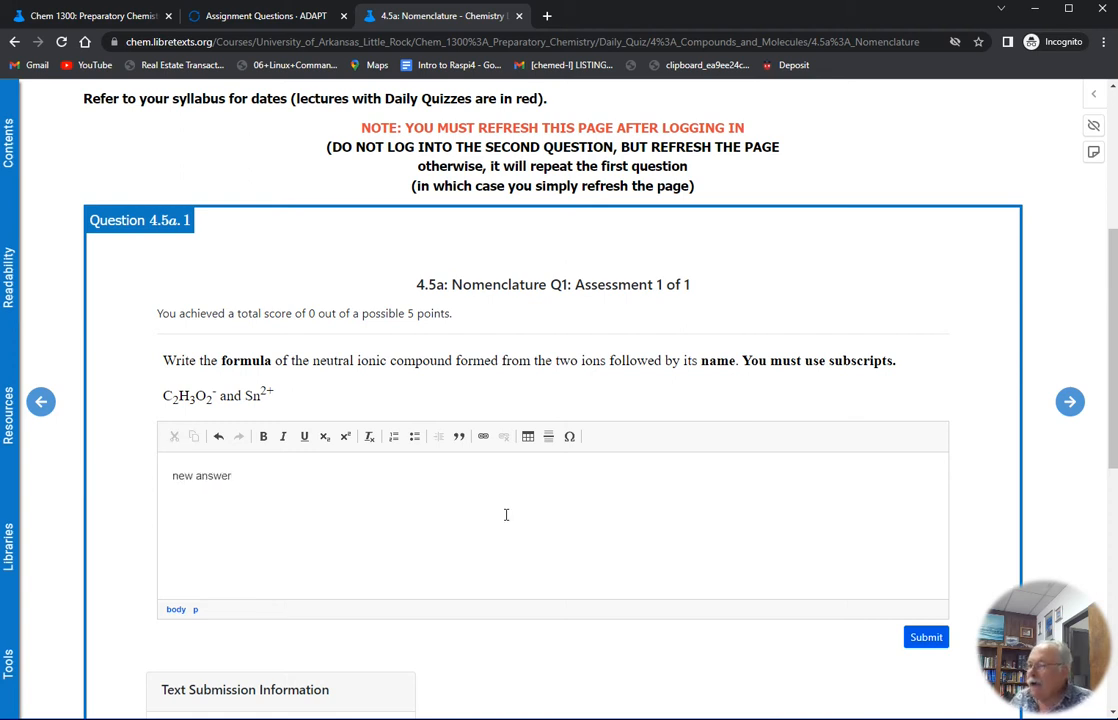
pyautogui.click(937, 642)
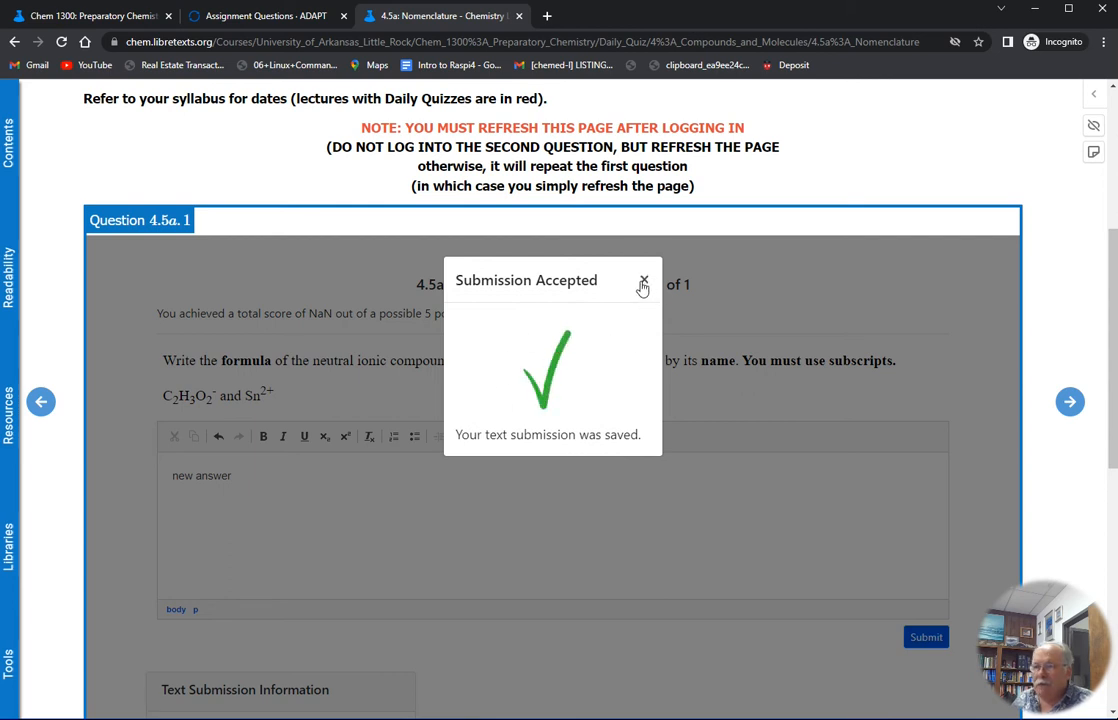
pyautogui.click(644, 281)
pyautogui.scroll(-5, 437, 417)
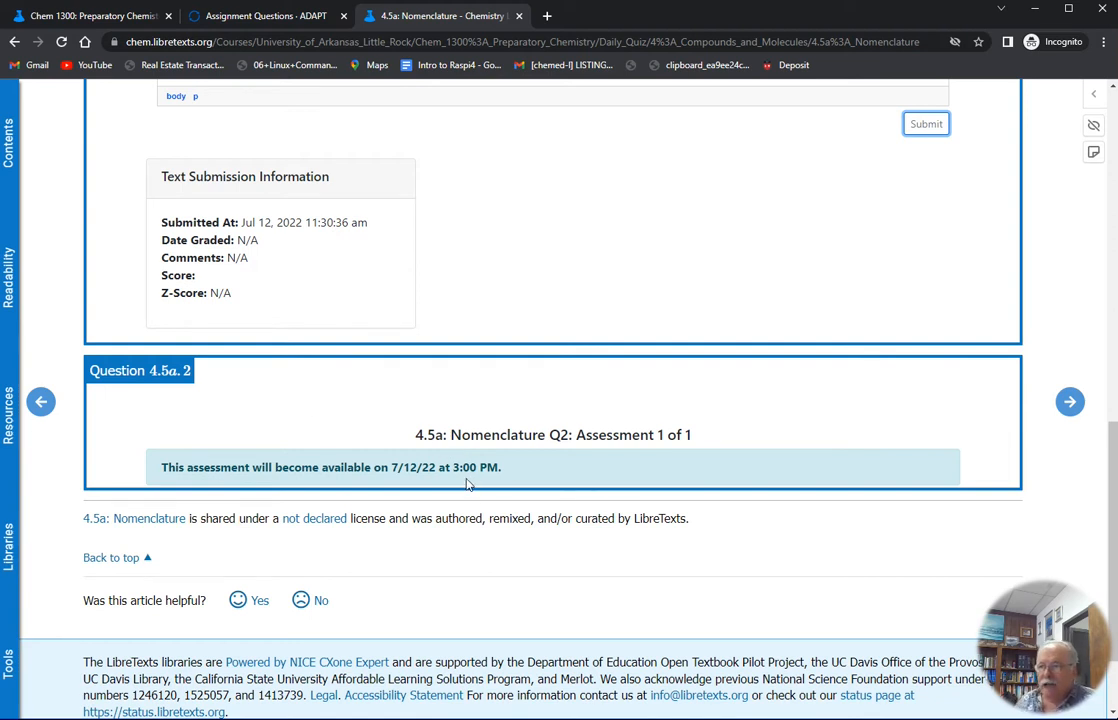
pyautogui.scroll(4, 467, 442)
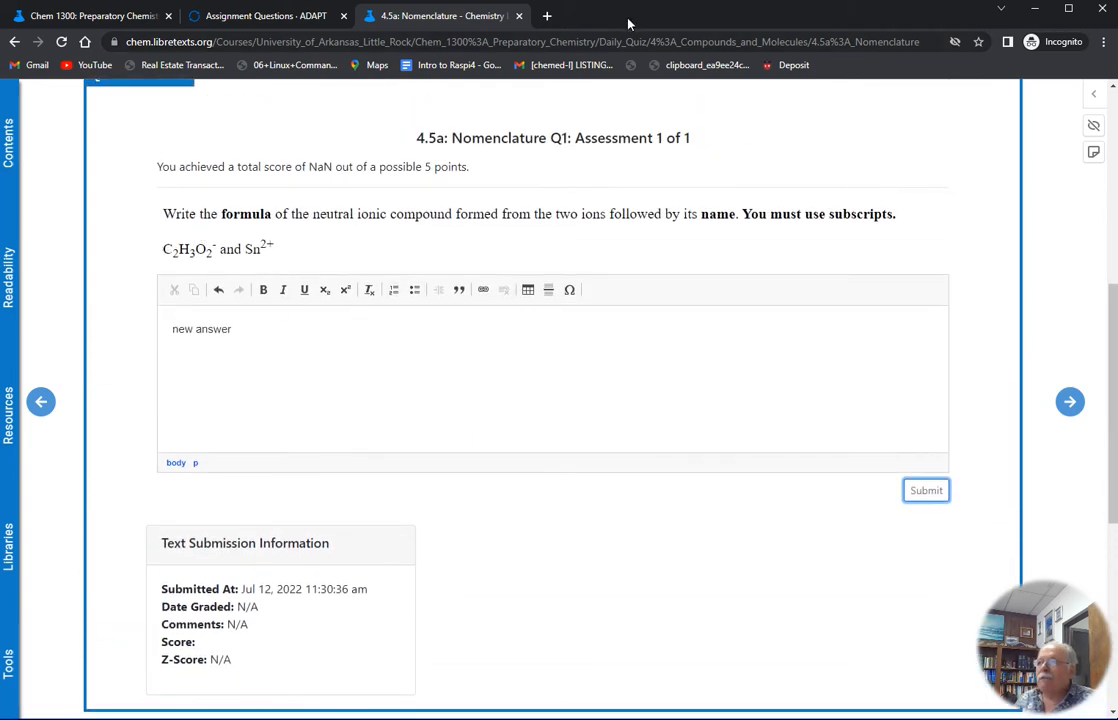
# In the instructor's browser window, open the ADAPT link and the Daily Quiz page in new tabs, and switch to ADAPT
pyautogui.moveTo(638, 14); pyautogui.dragTo(640, 0)
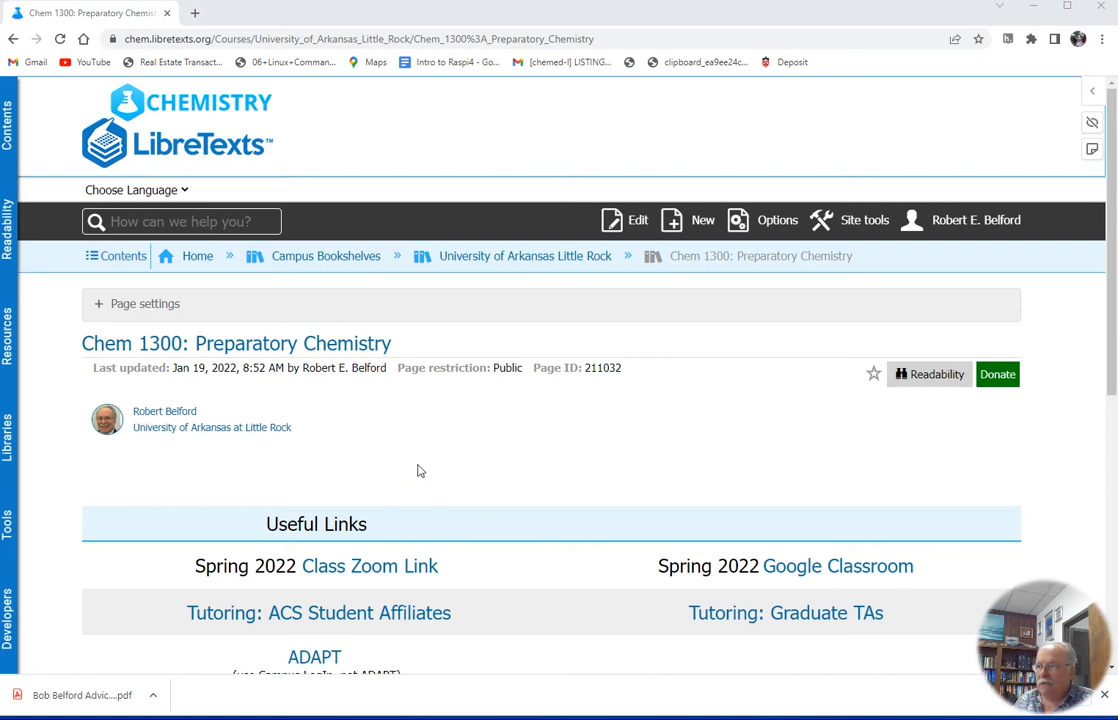
pyautogui.scroll(-1, 527, 412)
pyautogui.scroll(1, 529, 412)
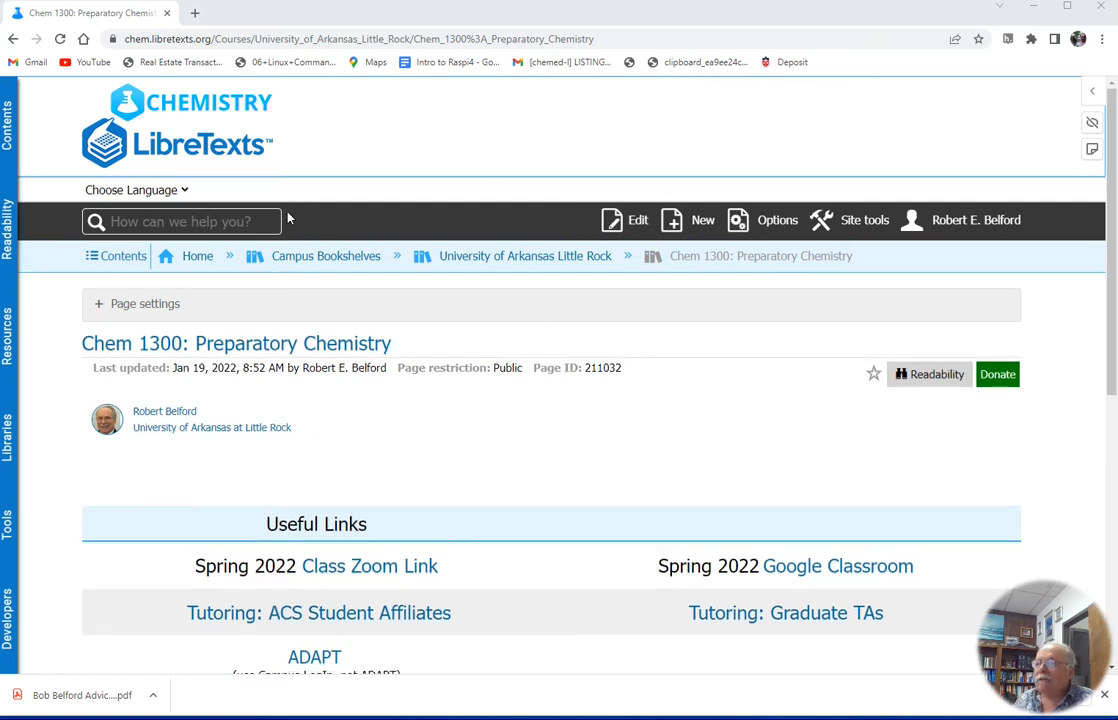
pyautogui.scroll(-2, 460, 396)
pyautogui.scroll(-2, 753, 391)
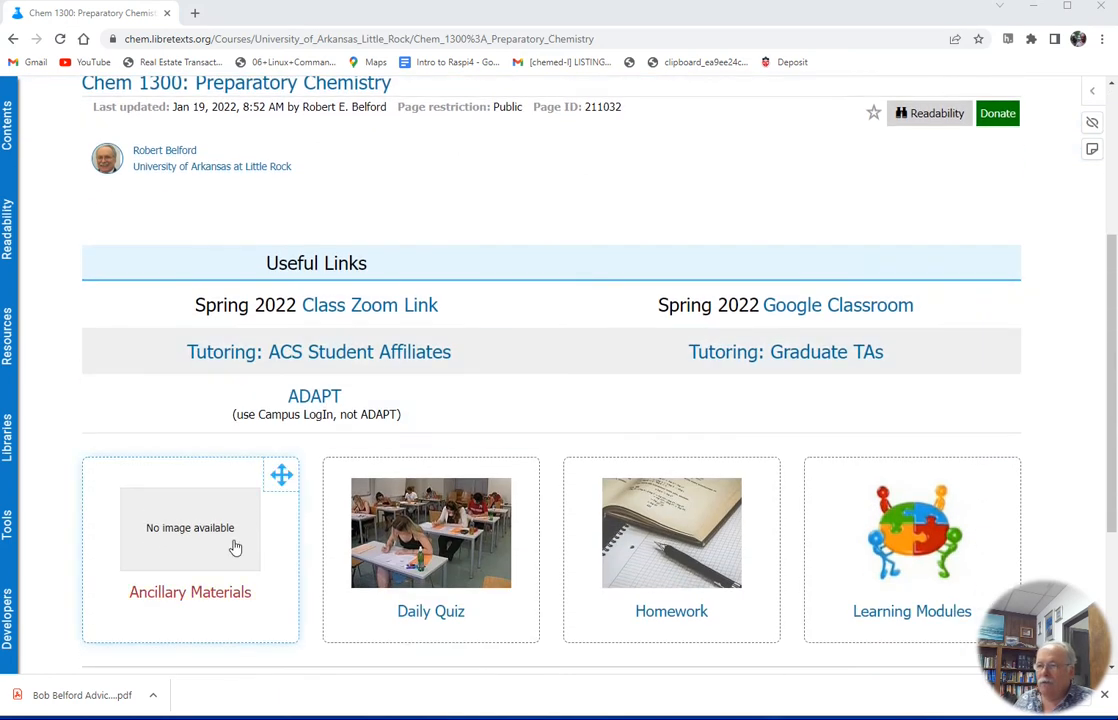
pyautogui.rightClick(312, 397)
pyautogui.click(343, 406)
pyautogui.rightClick(431, 548)
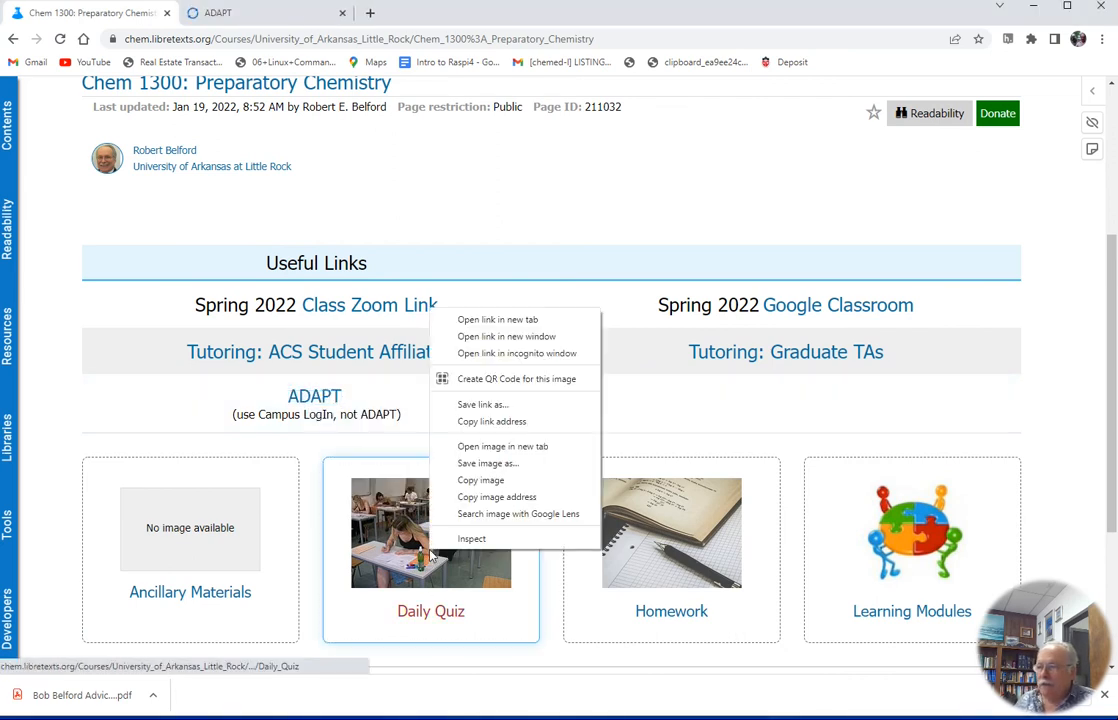
pyautogui.click(527, 320)
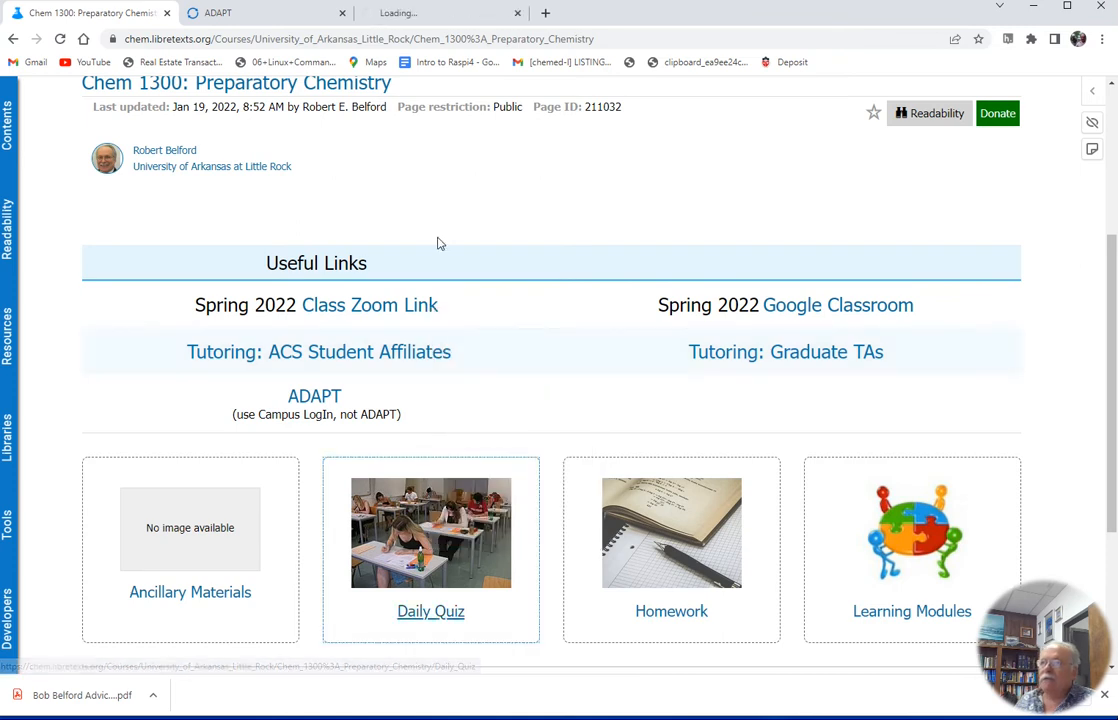
pyautogui.click(265, 18)
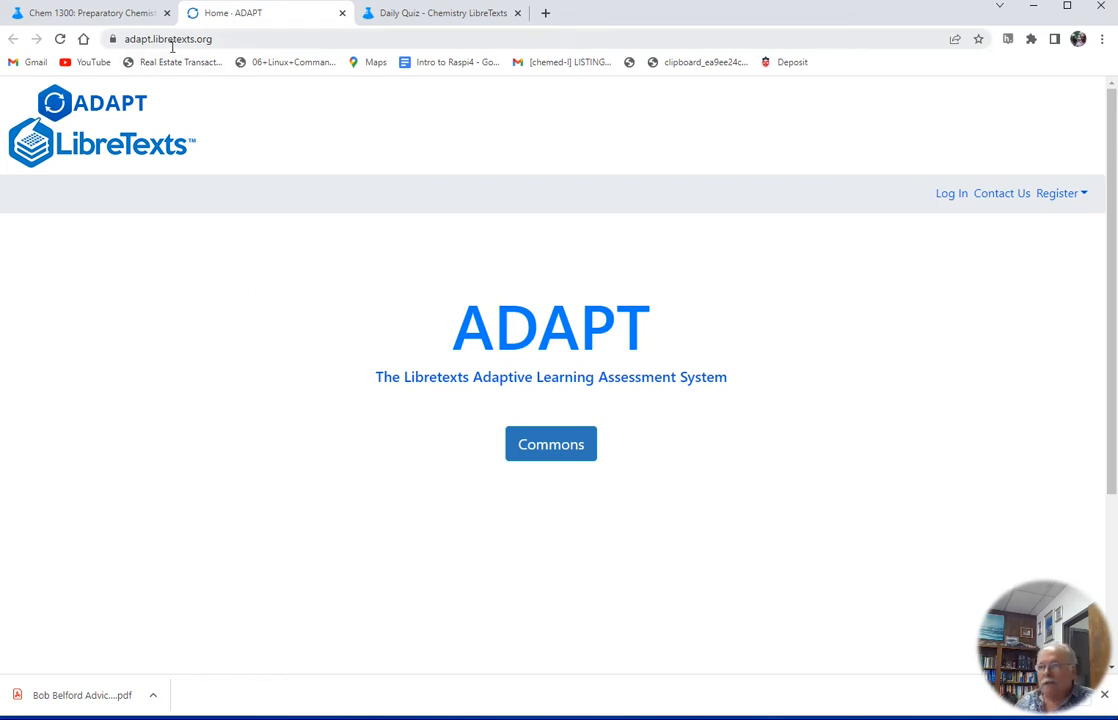
# Log in to ADAPT through the Campus Login single sign-on
pyautogui.click(951, 195)
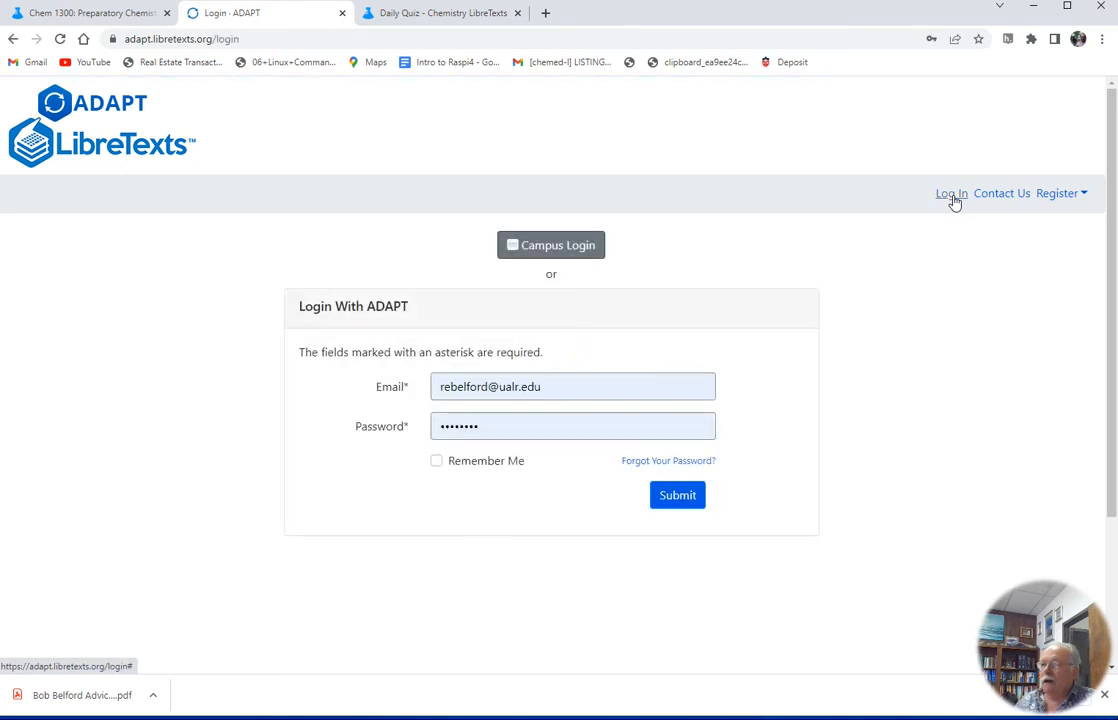
pyautogui.click(549, 247)
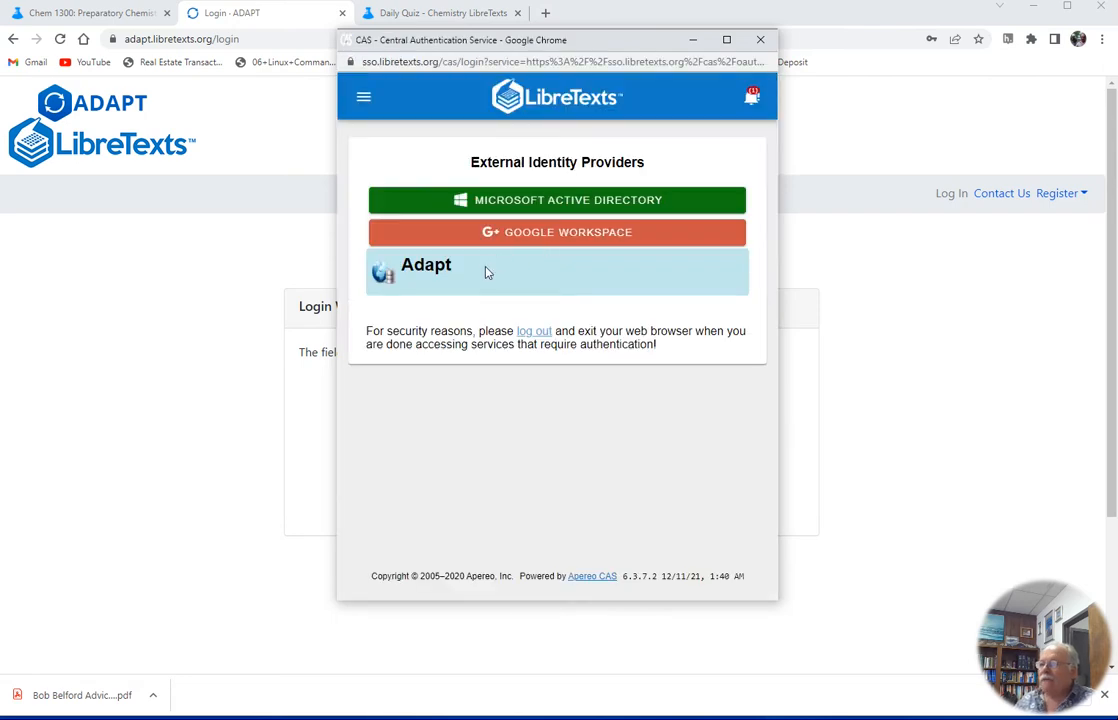
pyautogui.click(527, 233)
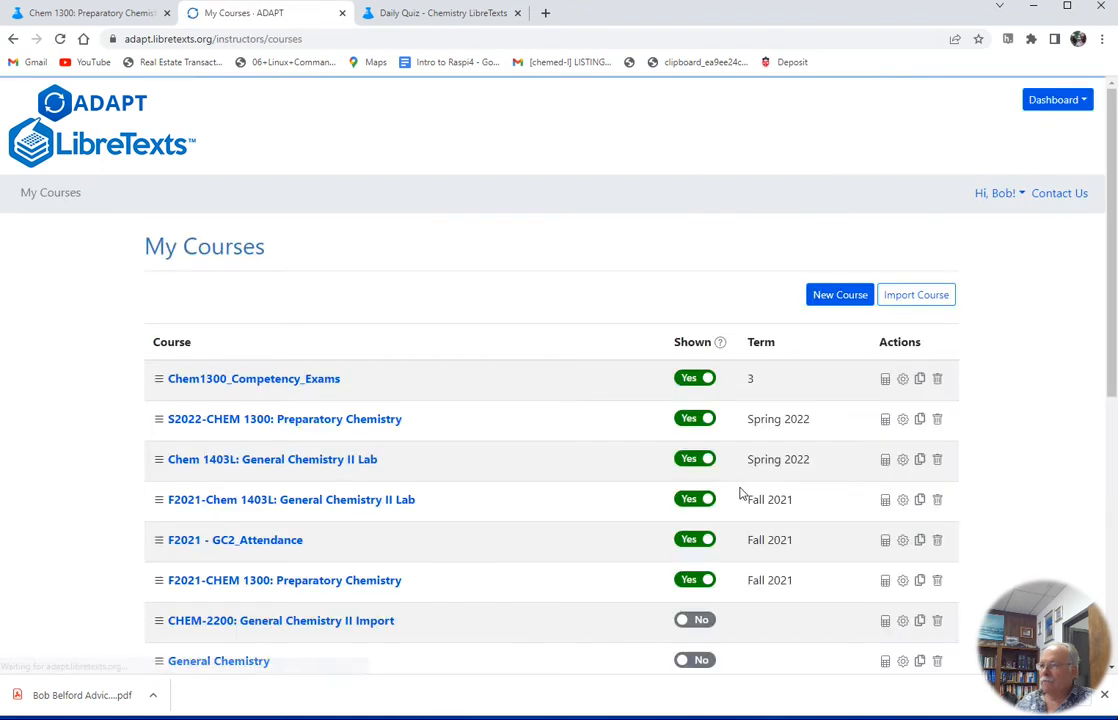
# Open the 2.6: Scientific Notation Q2 assignment in the S2022-CHEM 1300: Preparatory Chemistry course
pyautogui.scroll(-3, 400, 395)
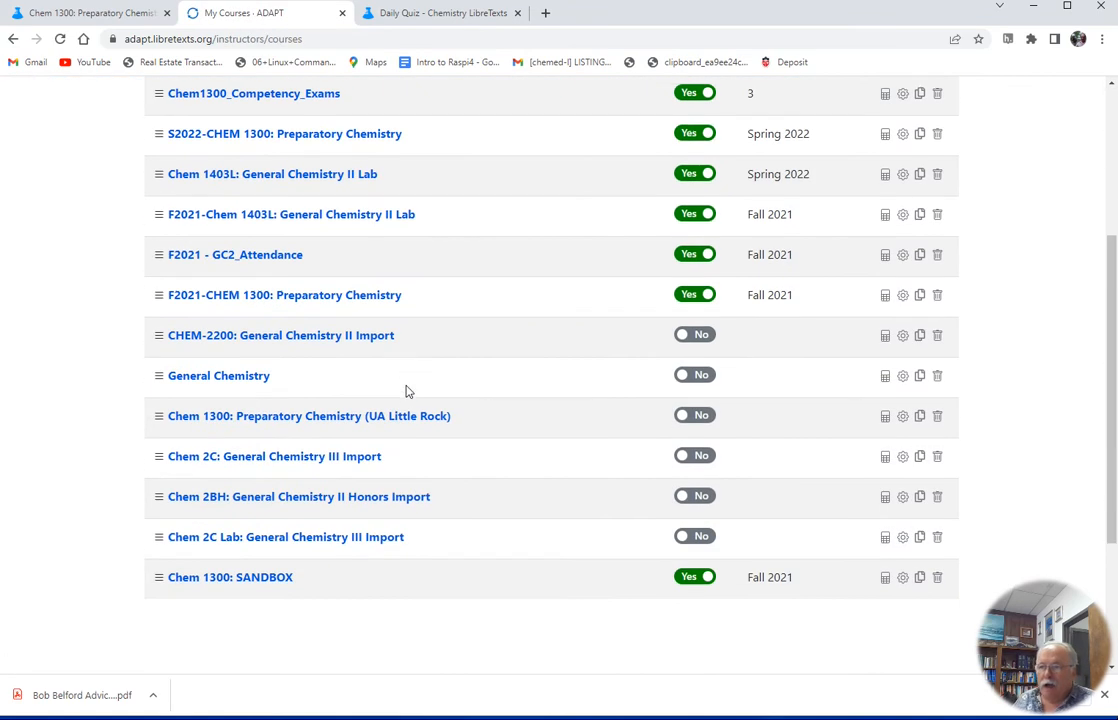
pyautogui.scroll(1, 384, 414)
pyautogui.scroll(2, 384, 414)
pyautogui.scroll(-3, 342, 417)
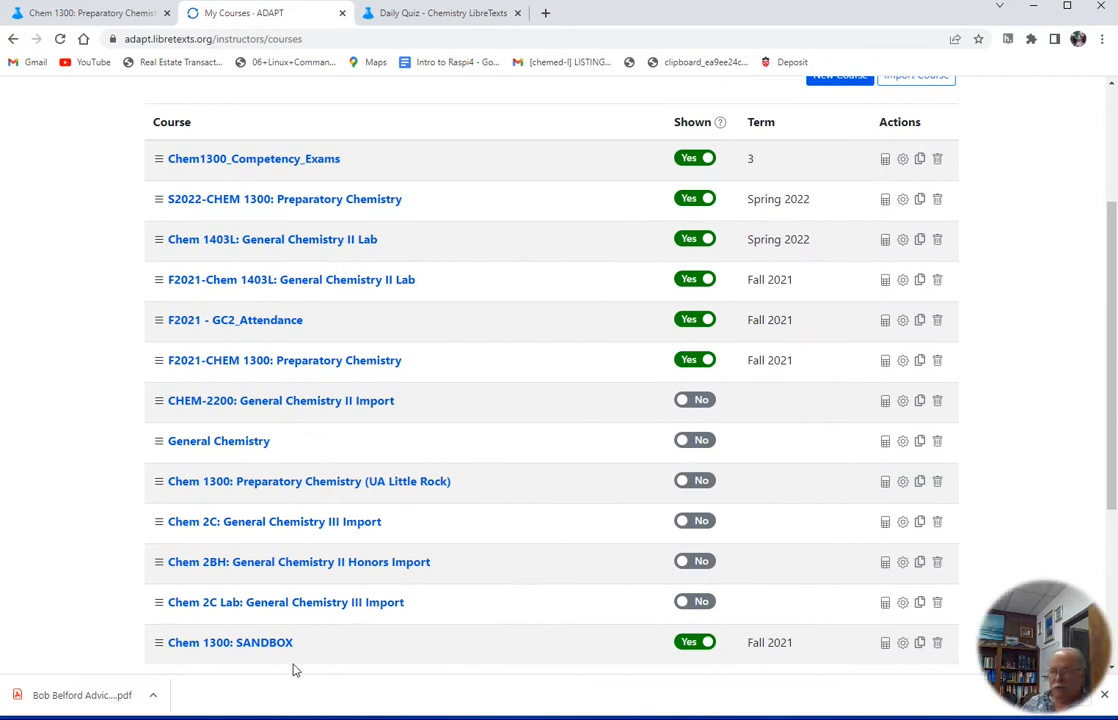
pyautogui.scroll(2, 305, 540)
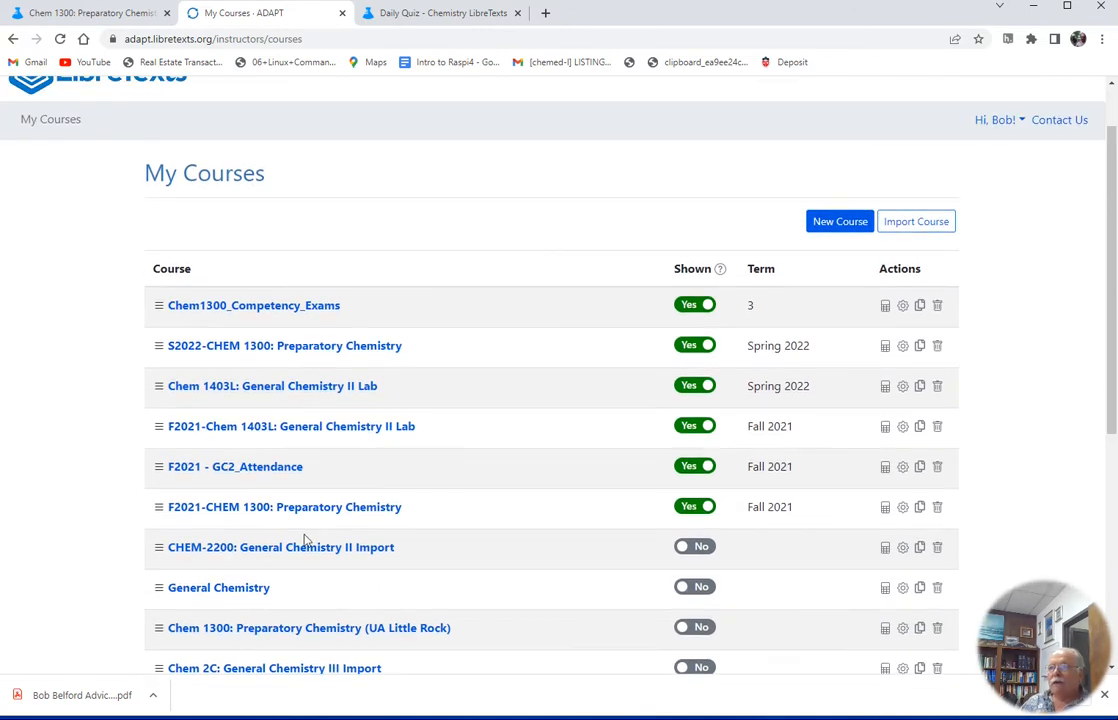
pyautogui.click(280, 347)
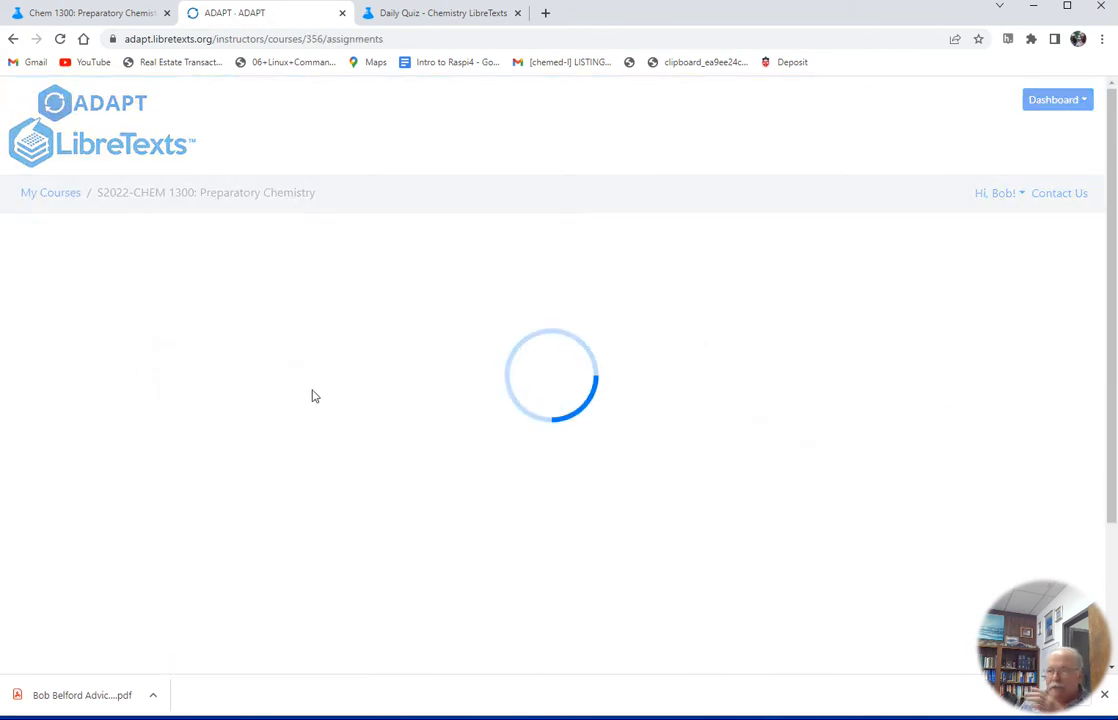
pyautogui.scroll(-2, 393, 512)
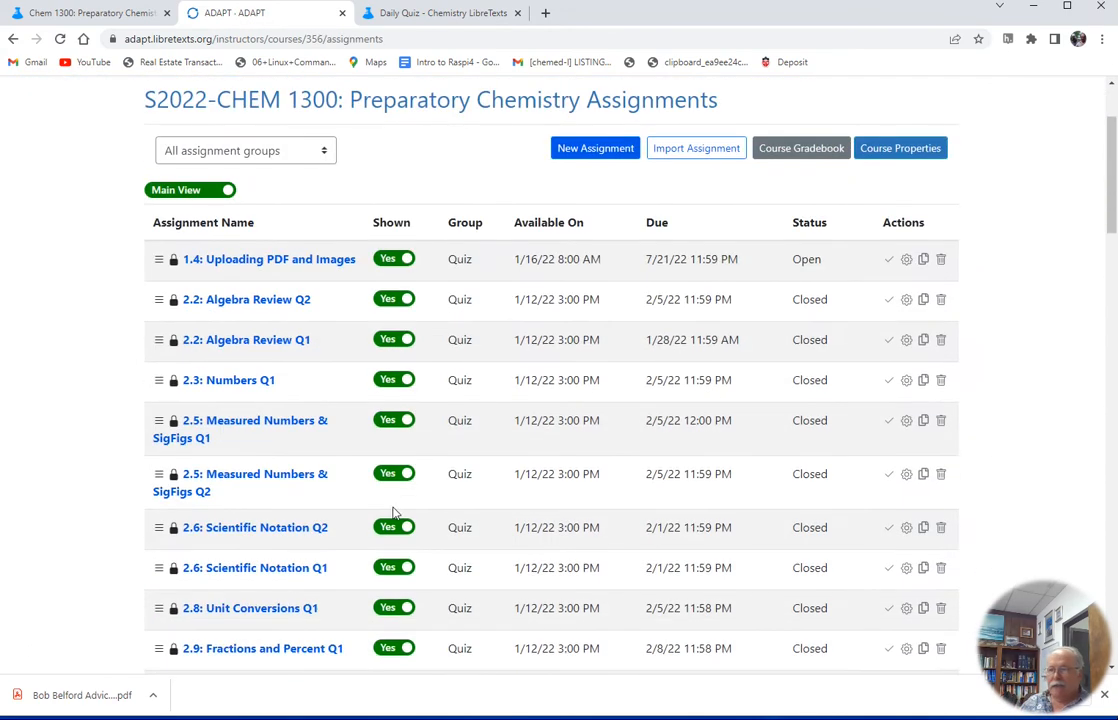
pyautogui.click(256, 530)
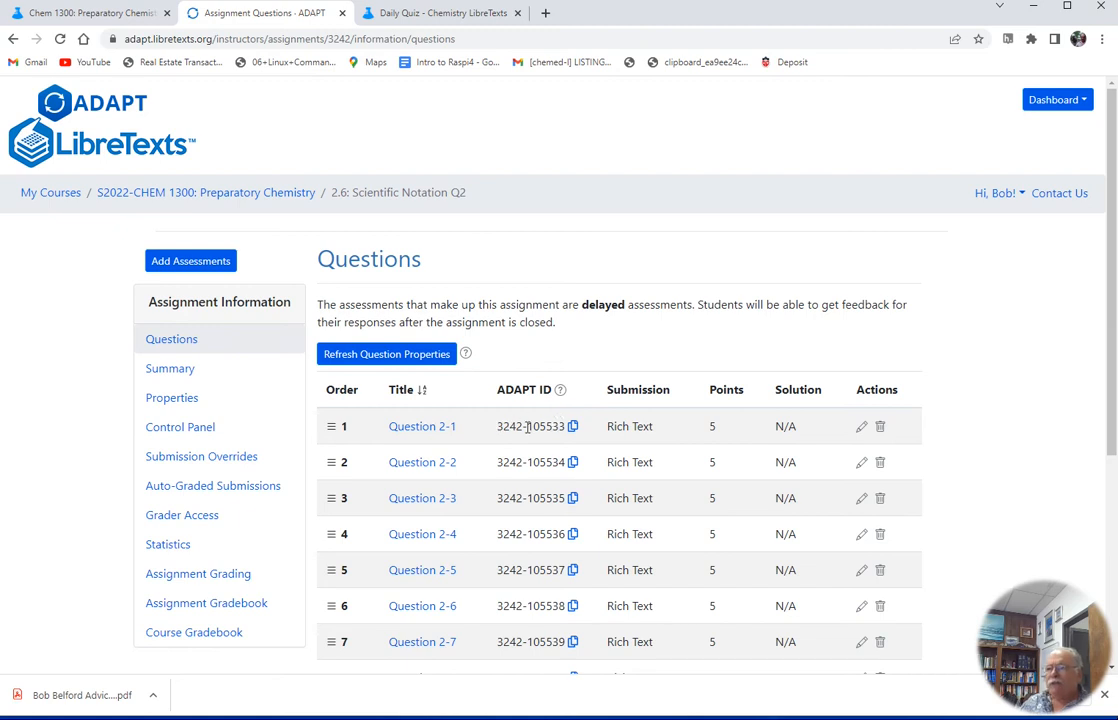
# Review the assignment's properties, including its availability and due dates, and return to its questions list
pyautogui.click(182, 401)
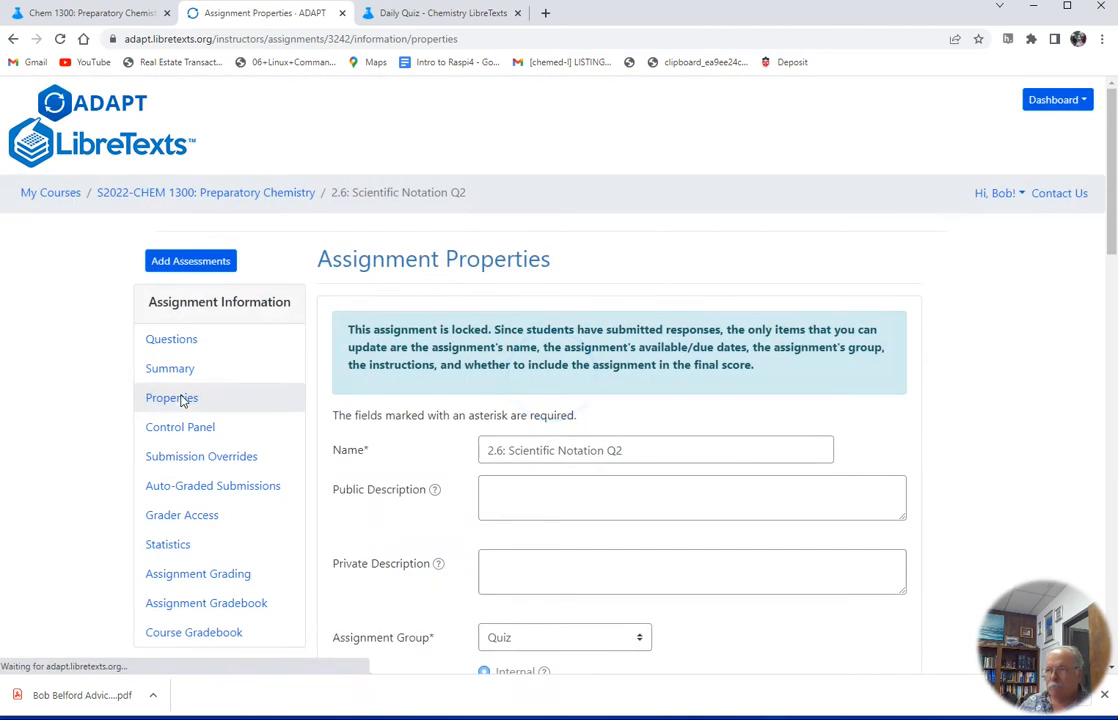
pyautogui.scroll(-9, 754, 417)
pyautogui.scroll(-6, 727, 445)
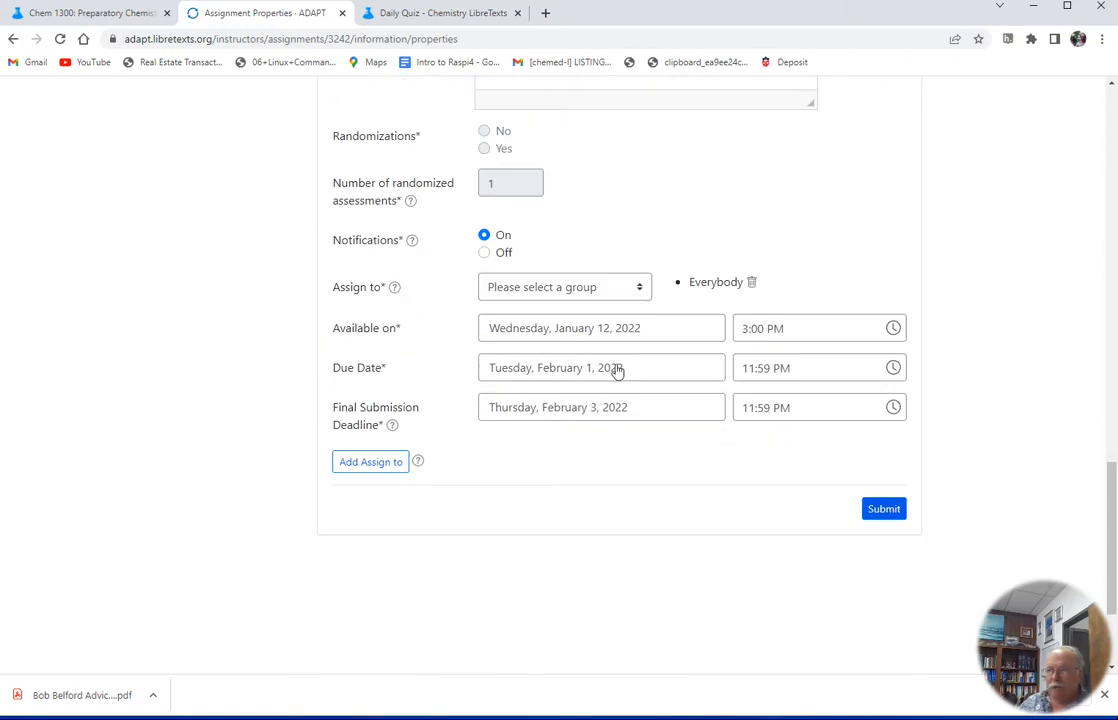
pyautogui.scroll(12, 629, 419)
pyautogui.scroll(3, 629, 419)
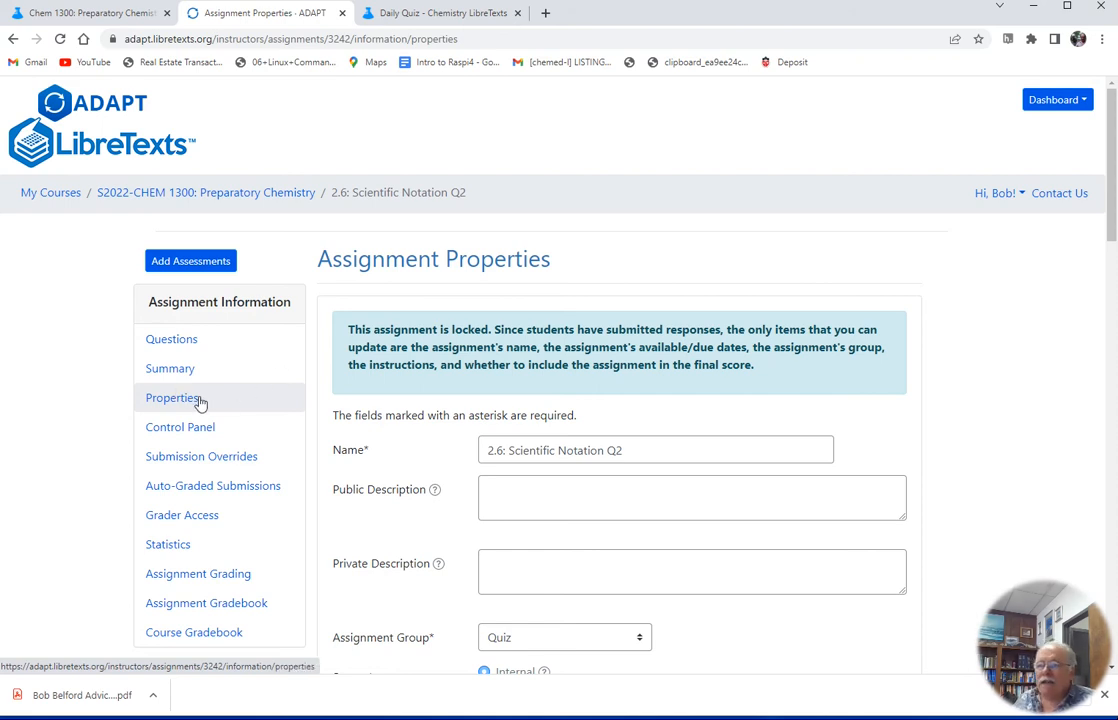
pyautogui.click(183, 342)
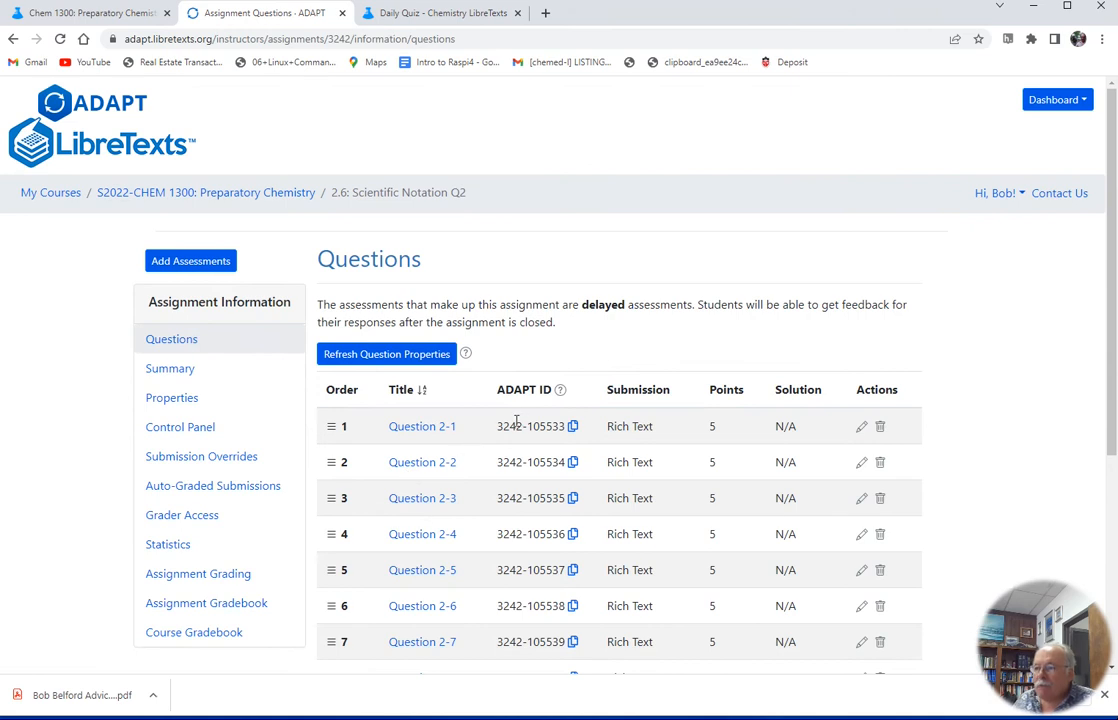
# Browse Questions 2-1 through 2-3 of the assignment and return to the questions list
pyautogui.moveTo(508, 432)
pyautogui.mouseDown()
pyautogui.moveTo(544, 429)
pyautogui.moveTo(502, 427)
pyautogui.mouseUp()
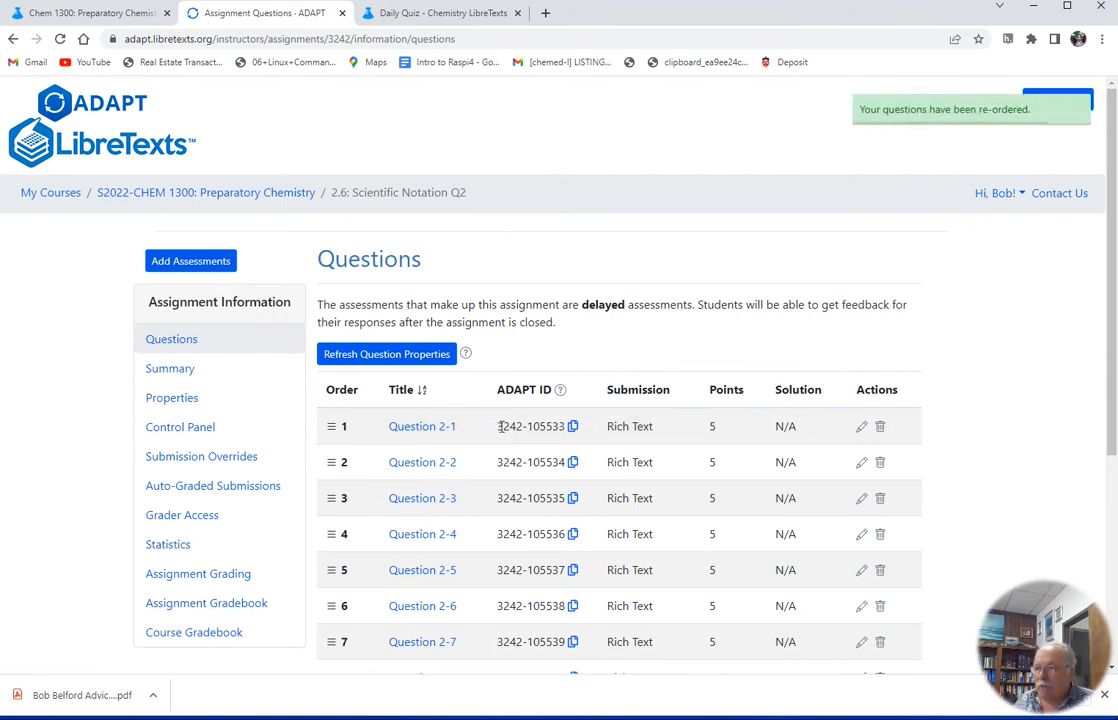
pyautogui.click(573, 426)
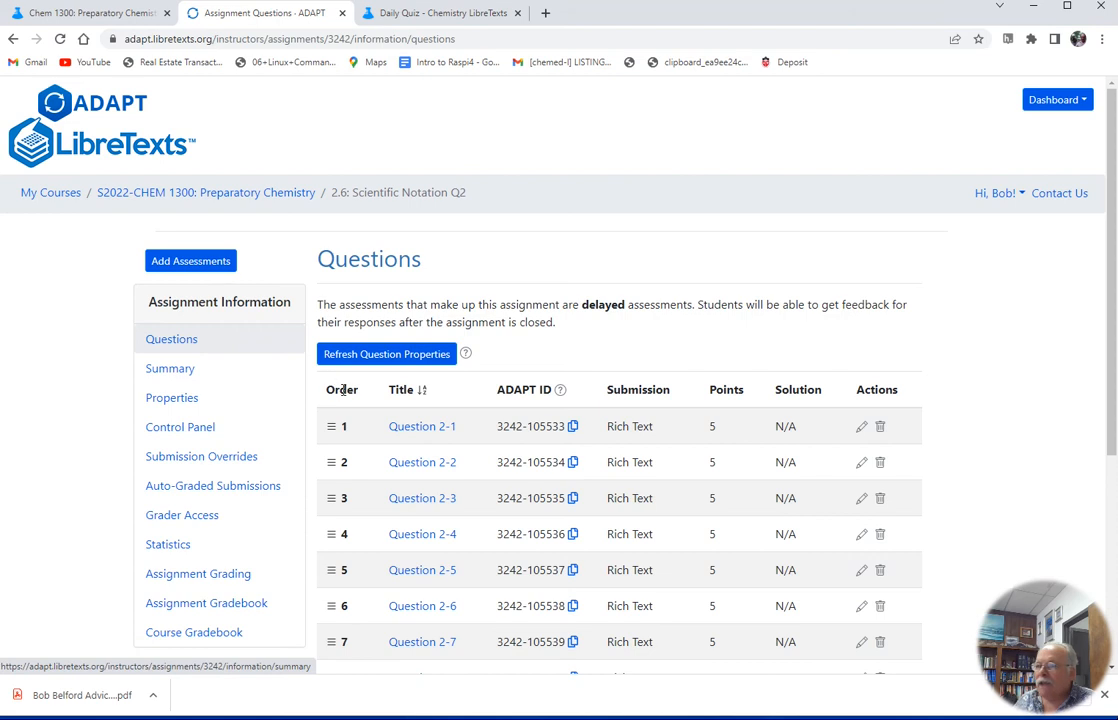
pyautogui.click(416, 428)
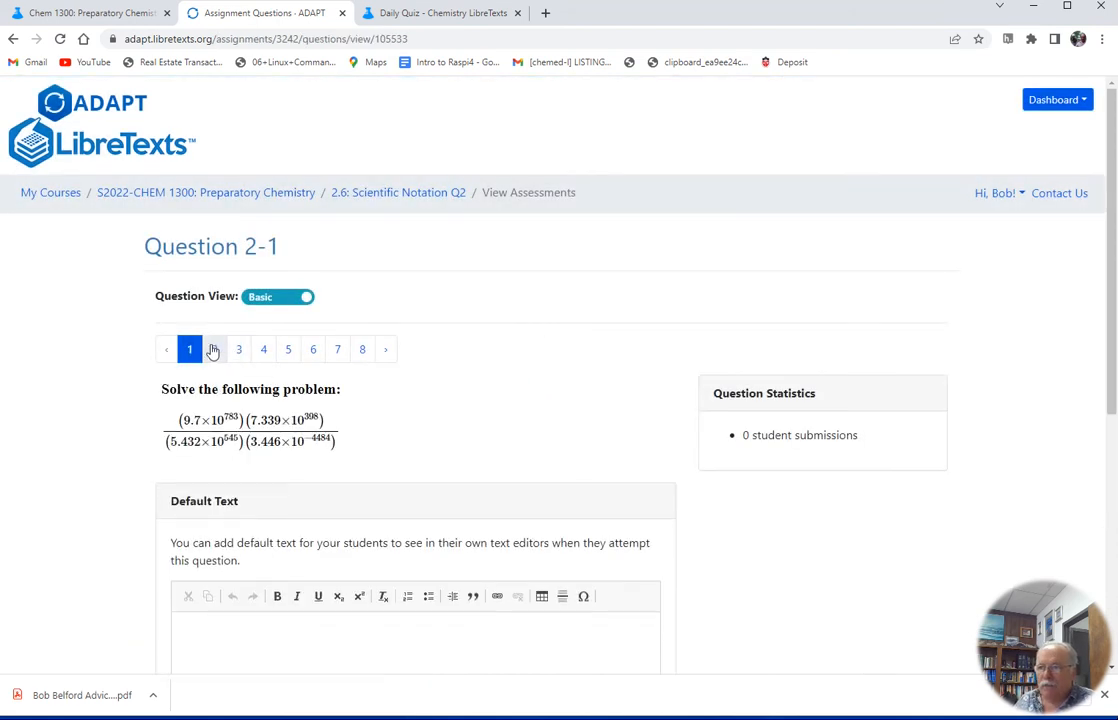
pyautogui.click(213, 350)
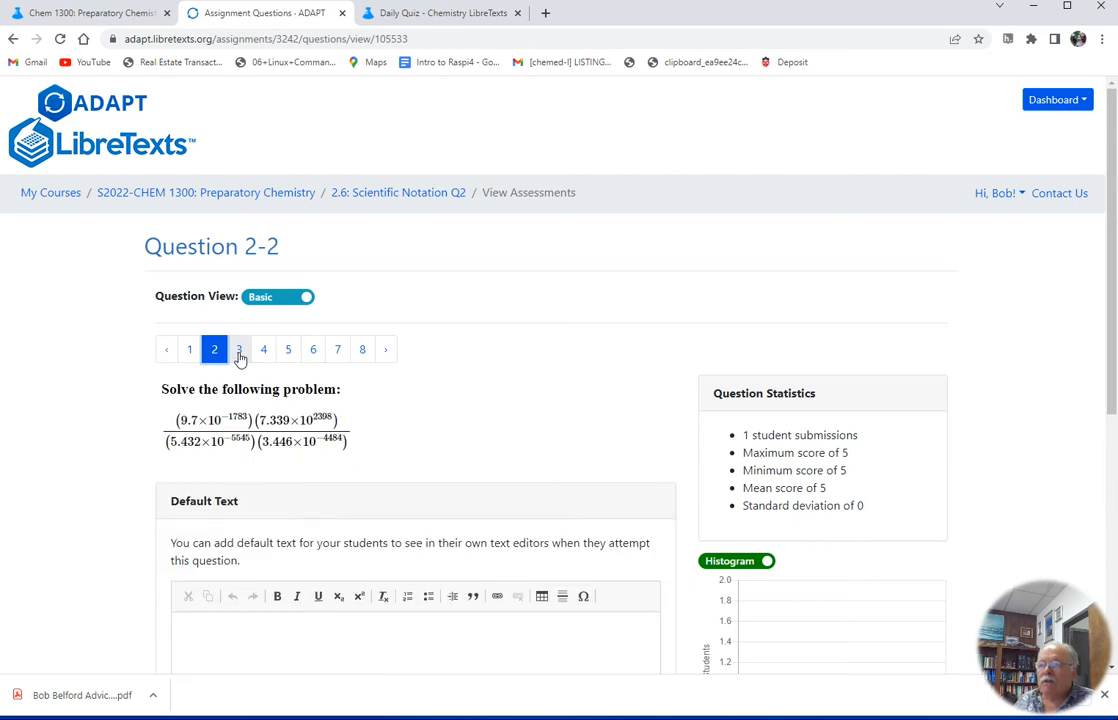
pyautogui.click(239, 354)
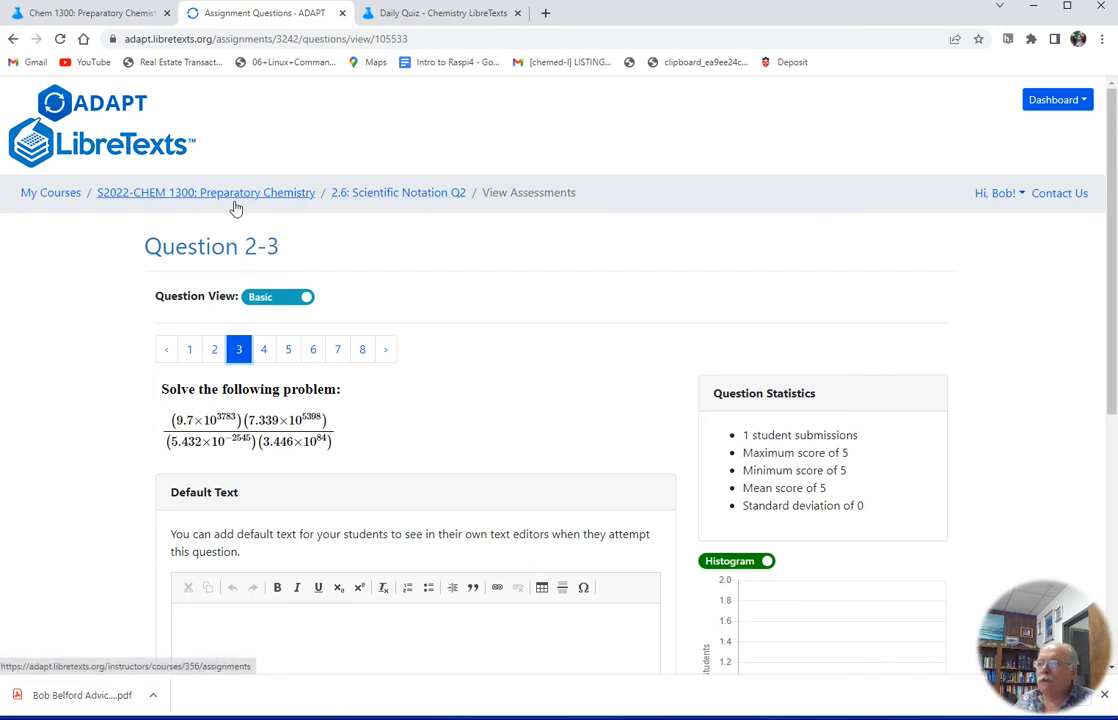
pyautogui.click(390, 203)
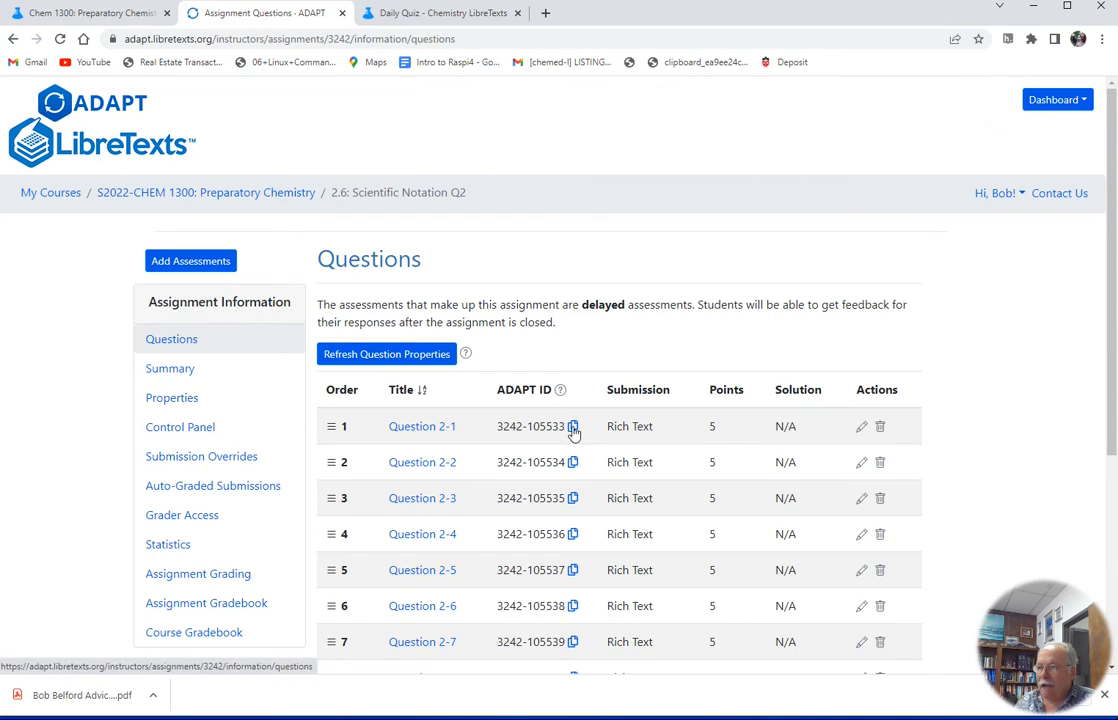
# Copy Question 2-1's ADAPT ID and open the 2.3: Numbers page from the Daily Quiz tab
pyautogui.click(573, 428)
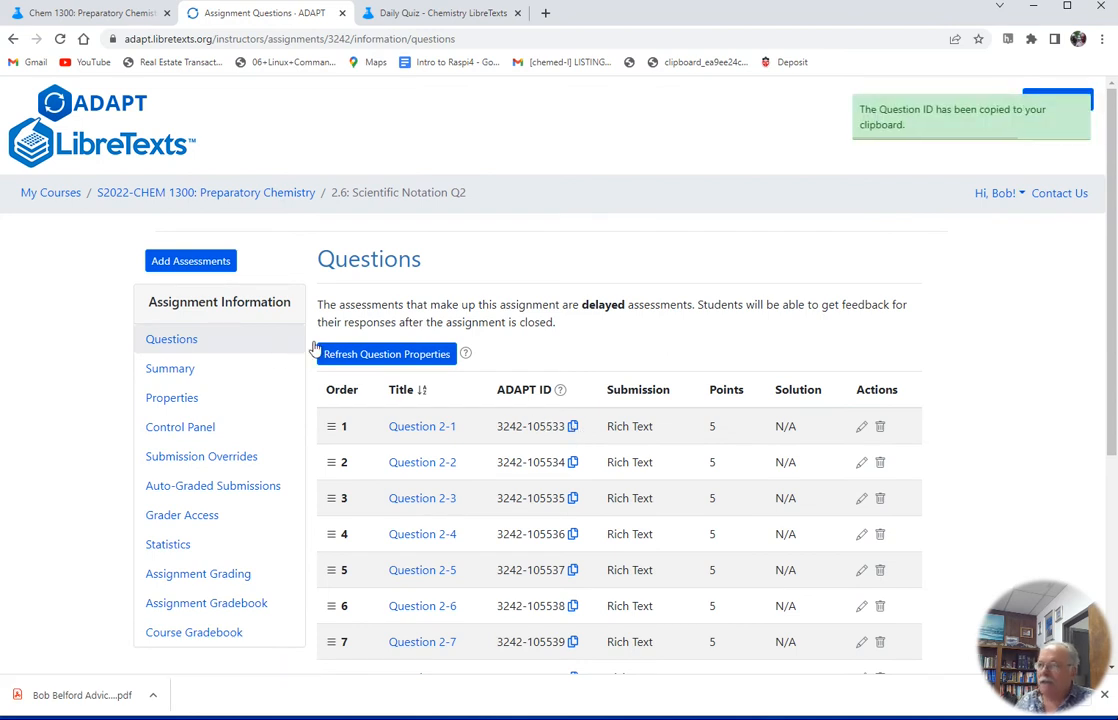
pyautogui.click(427, 16)
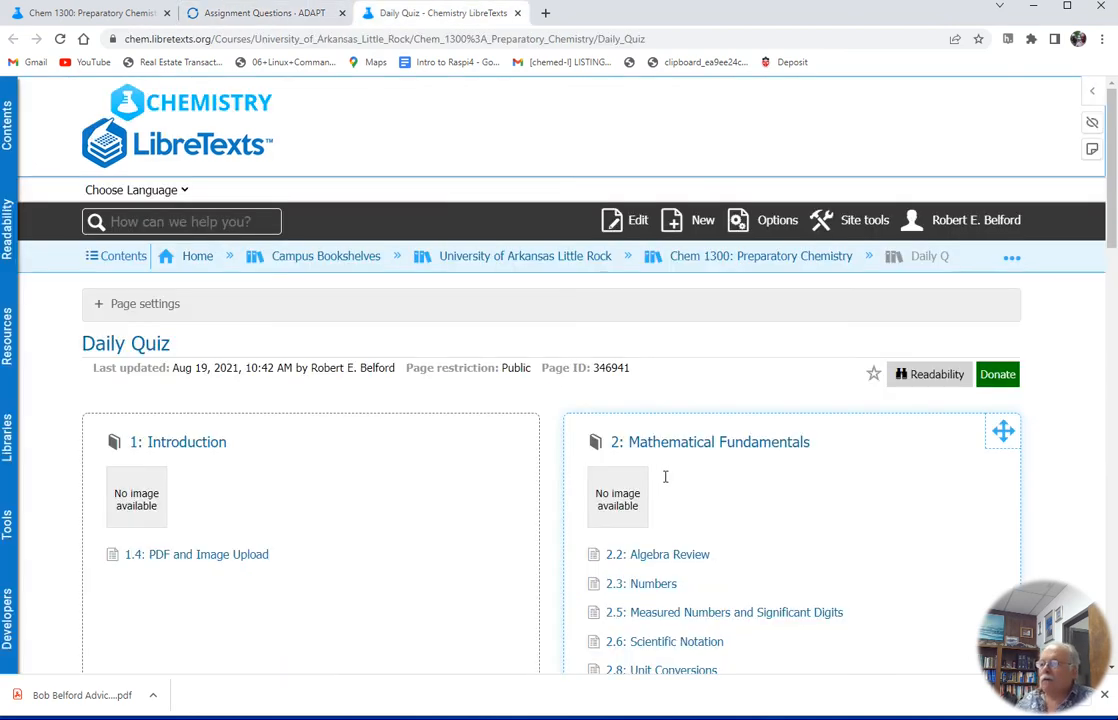
pyautogui.scroll(-2, 680, 520)
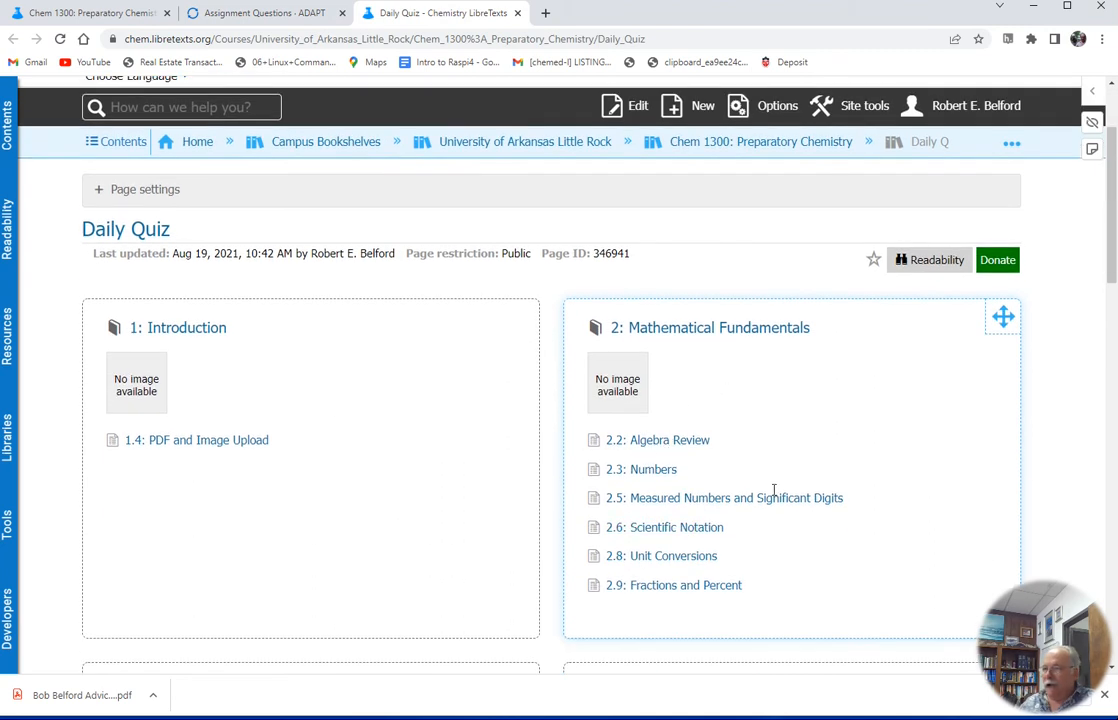
pyautogui.click(652, 470)
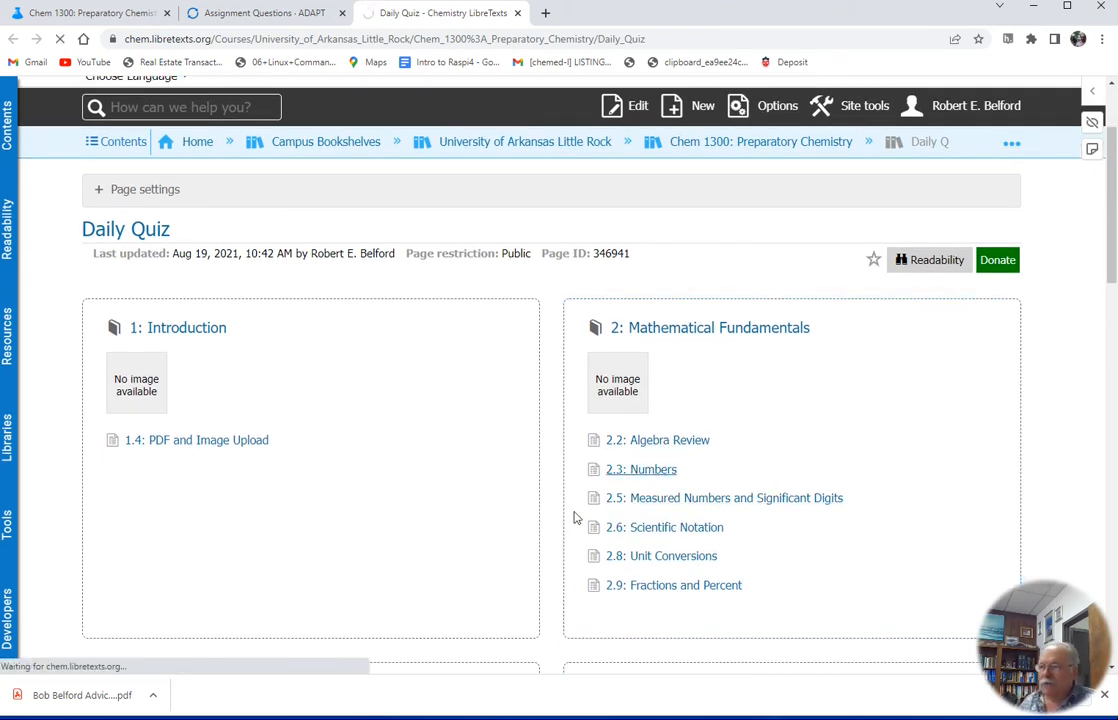
# Open the 2.3: Numbers page in the editor
pyautogui.scroll(-4, 380, 430)
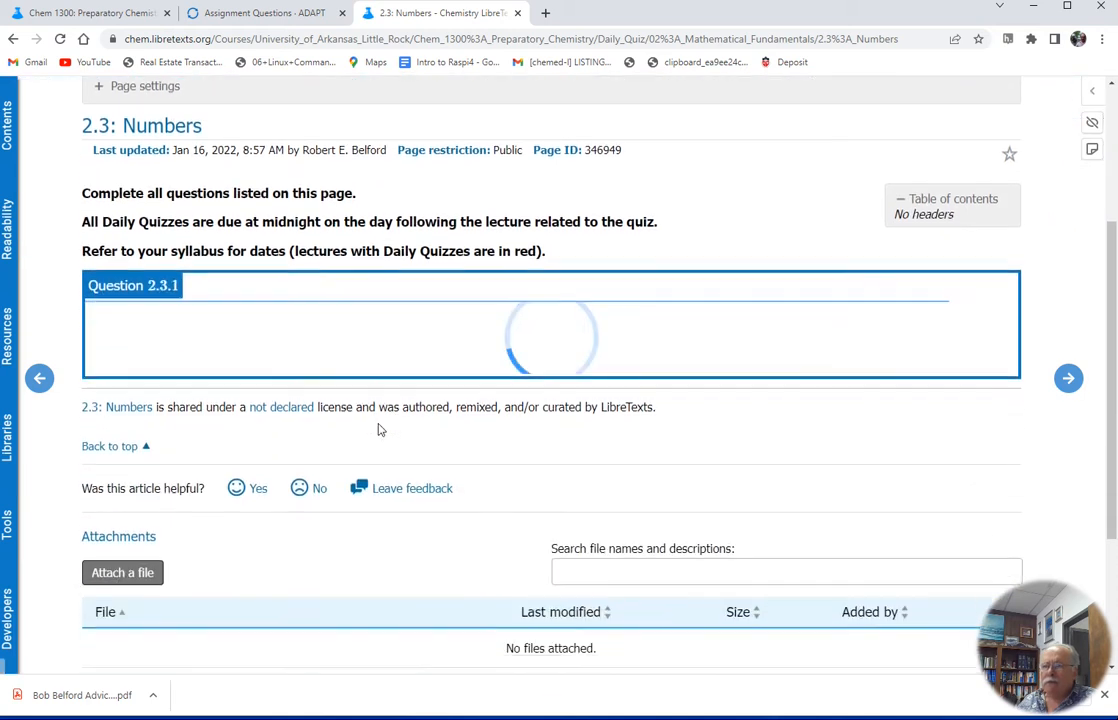
pyautogui.scroll(3, 380, 435)
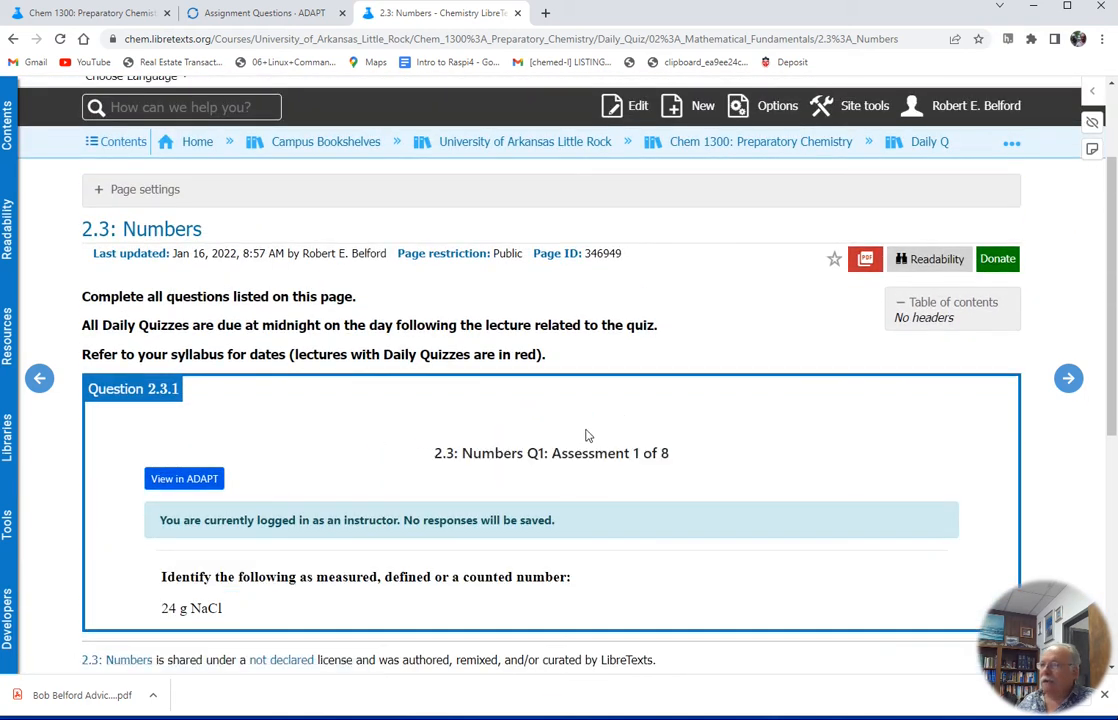
pyautogui.scroll(1, 686, 322)
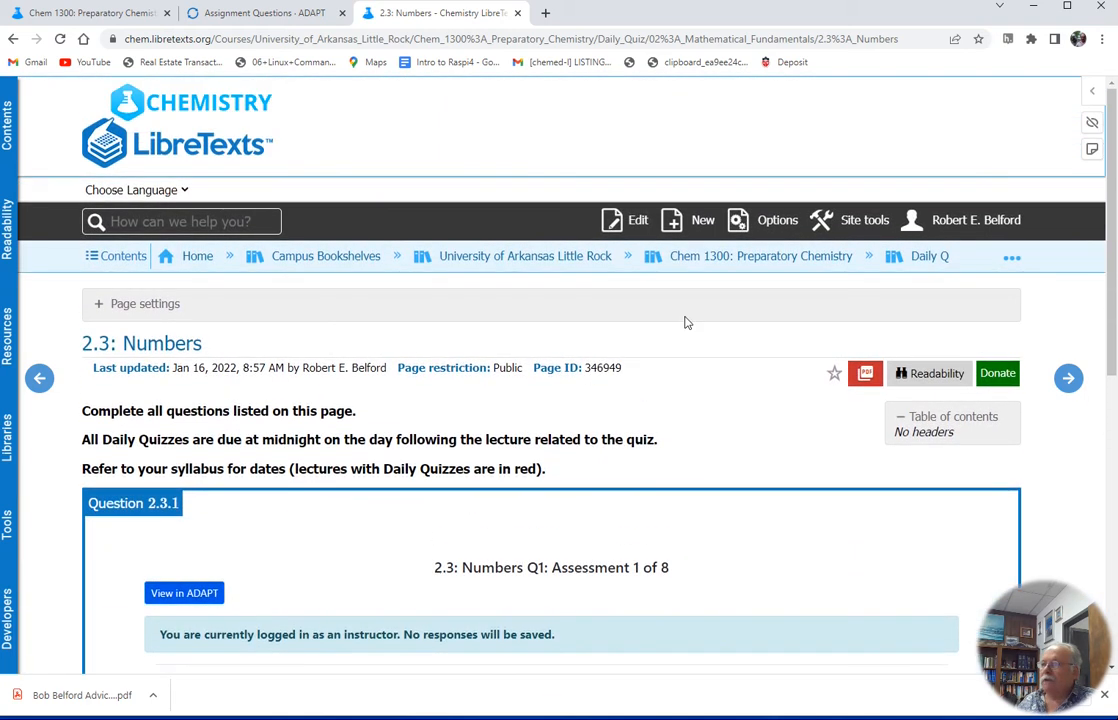
pyautogui.click(633, 222)
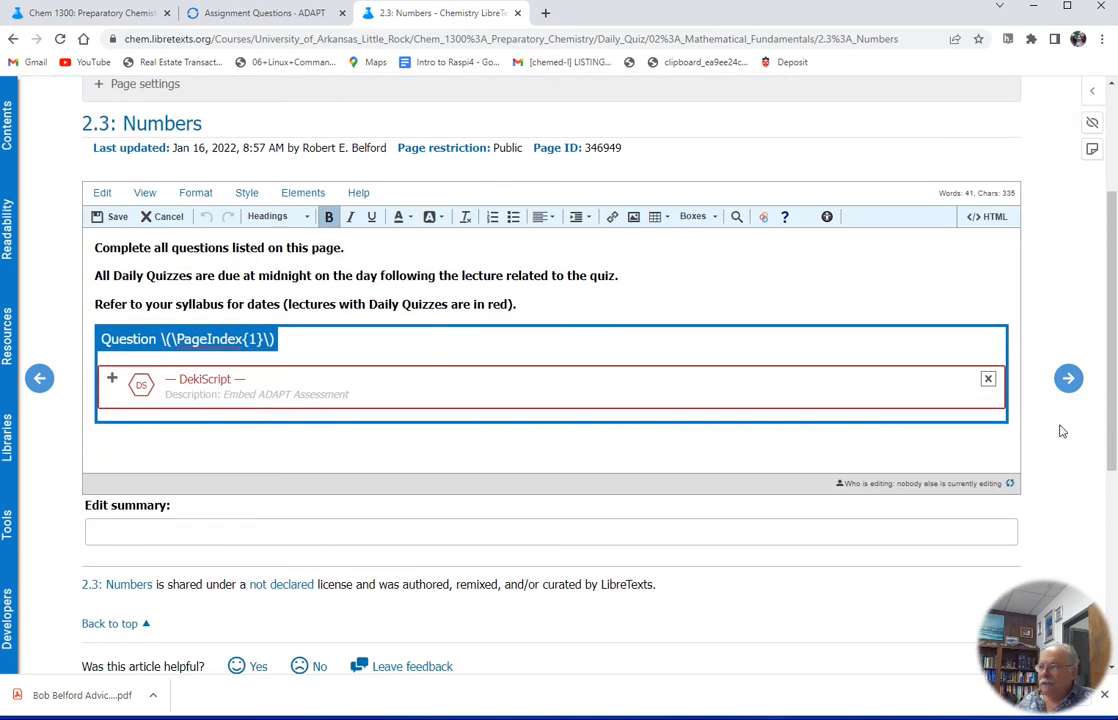
# Add new lines containing "e" below the existing question box
pyautogui.click(1002, 433)
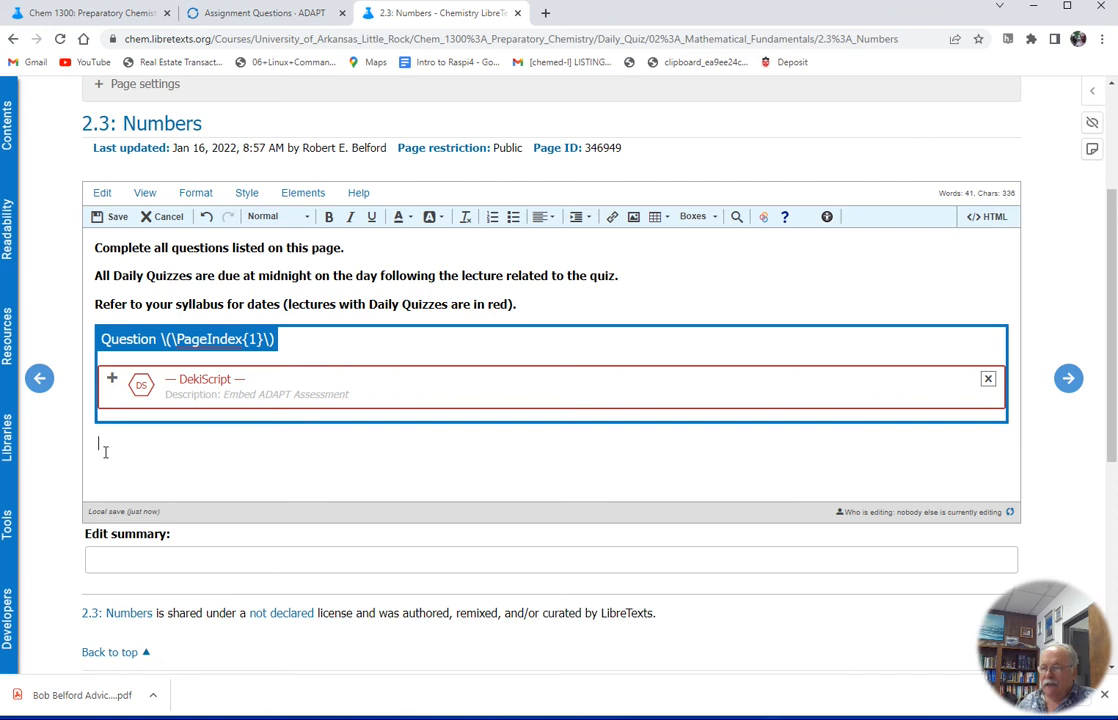
pyautogui.press('Return')
pyautogui.write('e')
pyautogui.press('Return')
pyautogui.press('Return')
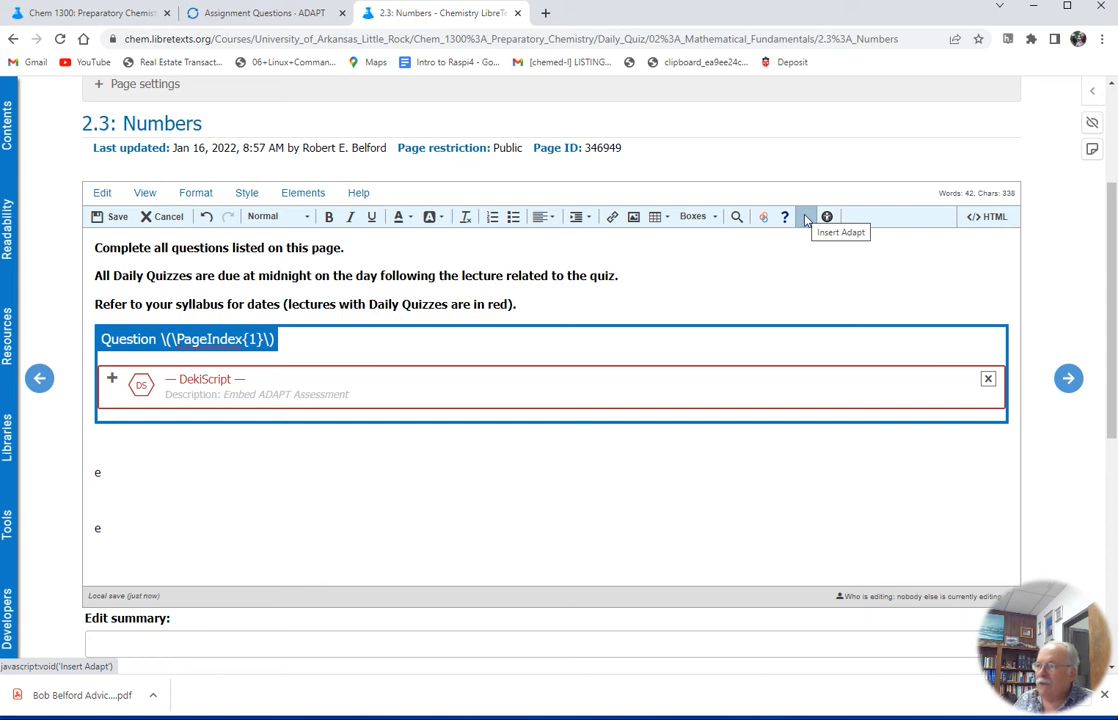
pyautogui.click(806, 220)
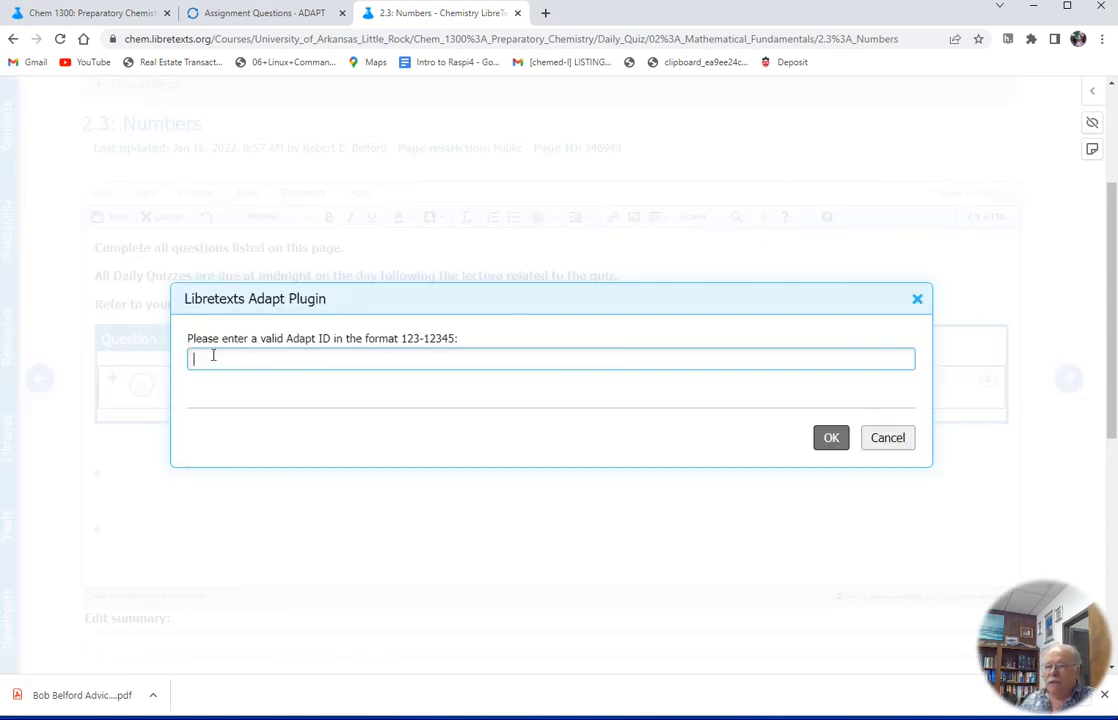
pyautogui.hotkey('ctrl', 'v')
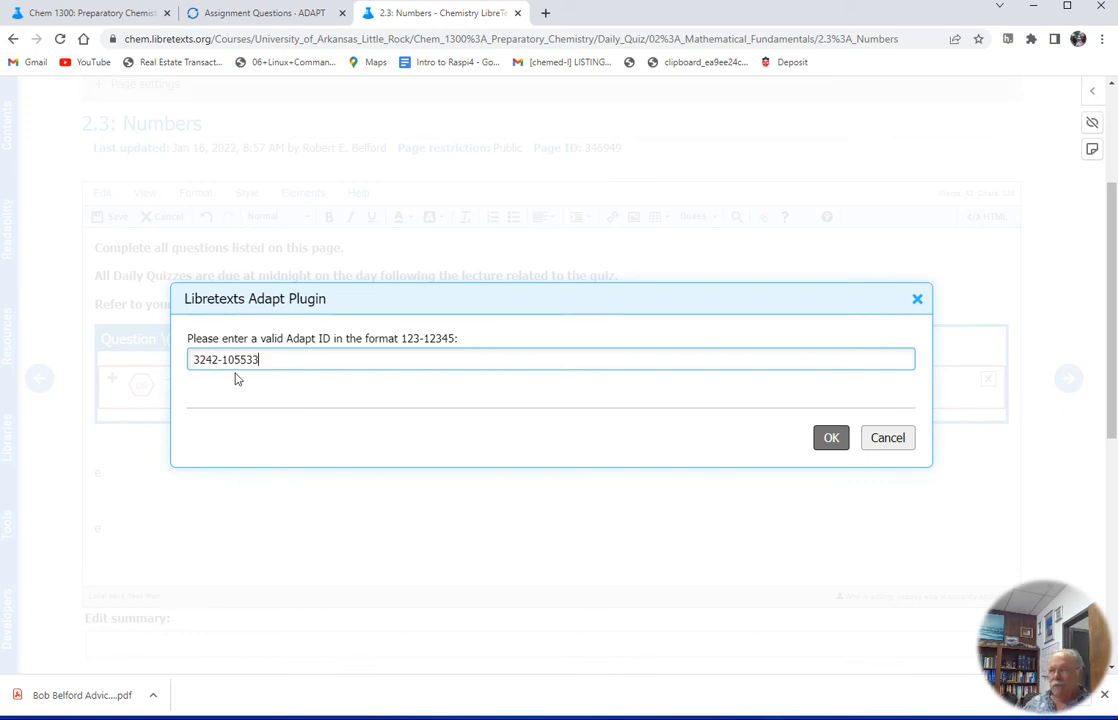
pyautogui.click(831, 440)
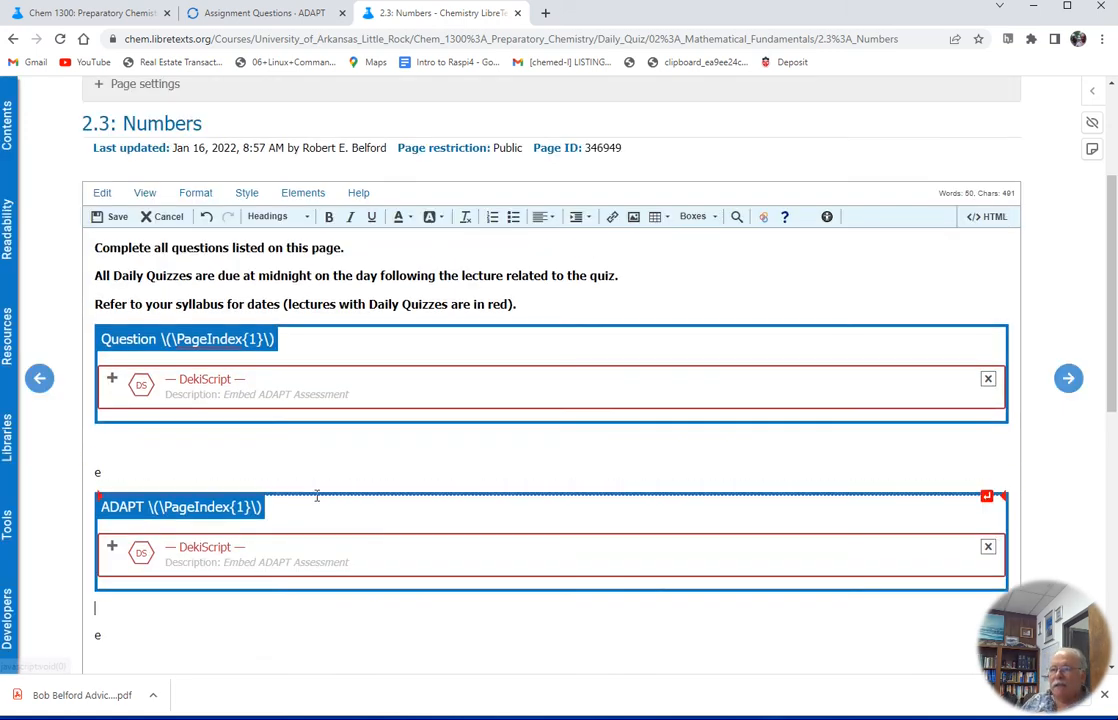
# Expand the new embed's DekiScript, delete the question part of its ID leaving 3242, and collapse it
pyautogui.click(111, 549)
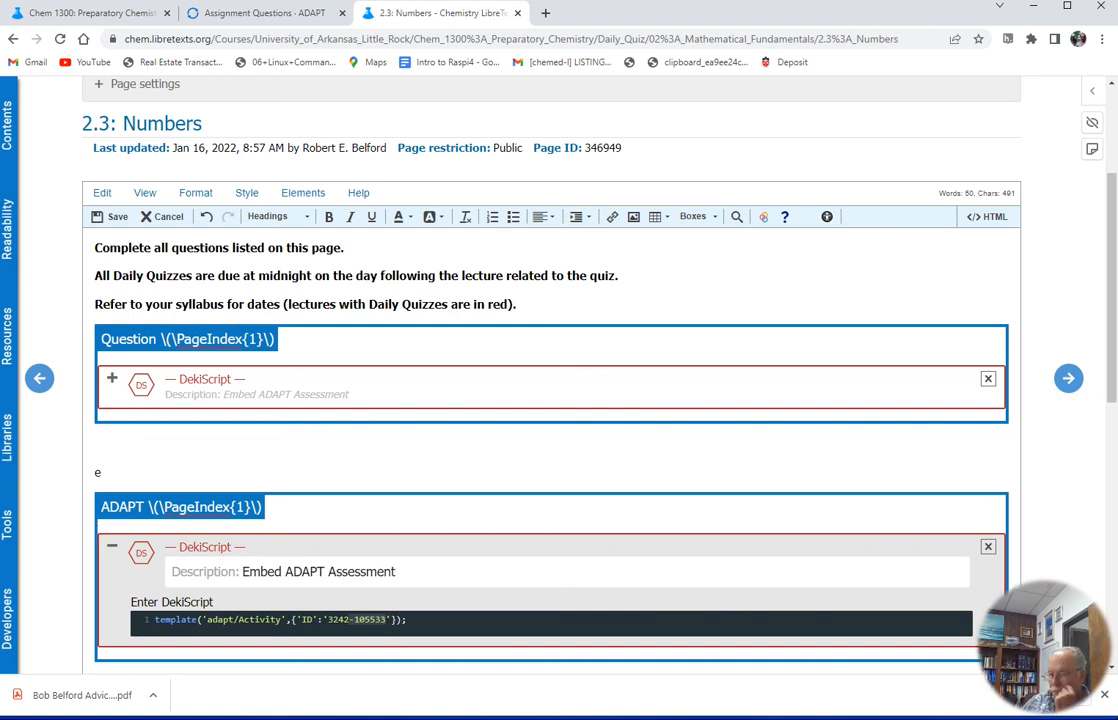
pyautogui.press('BackSpace')
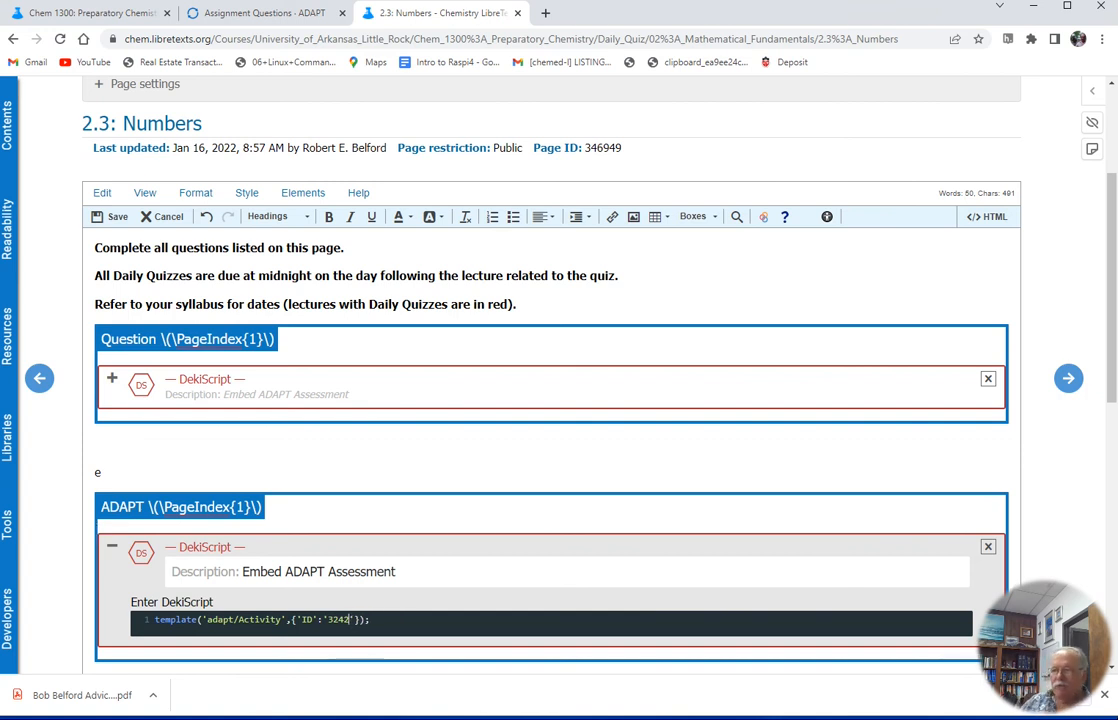
pyautogui.click(111, 553)
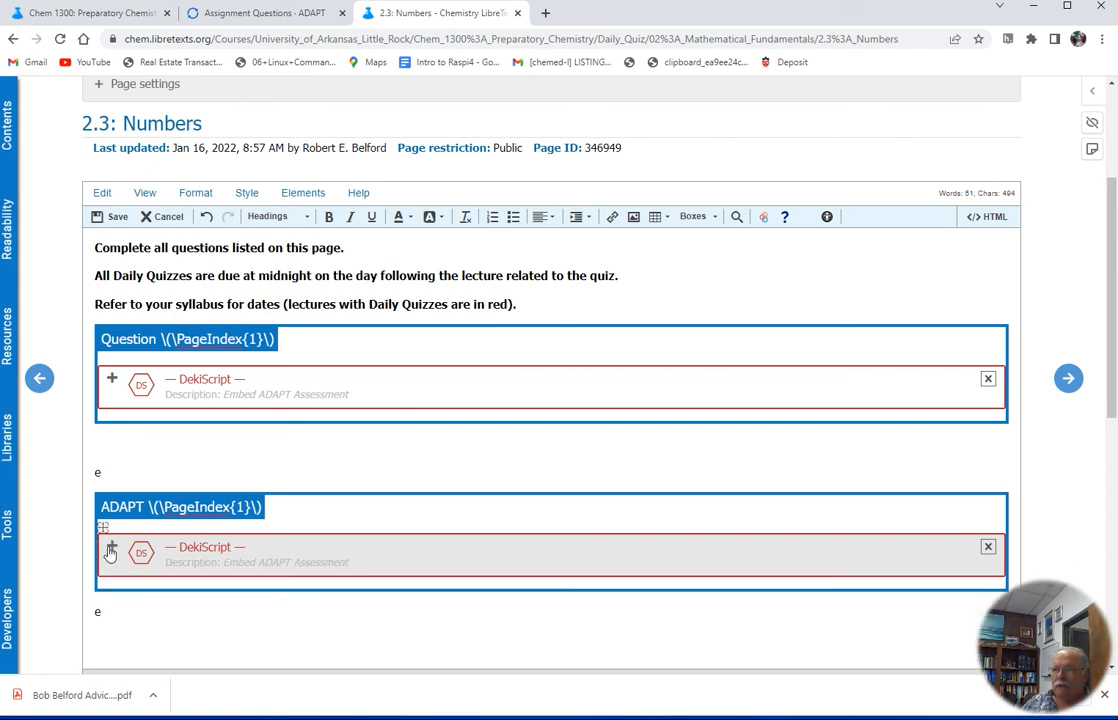
# Save the edited page and scroll through to check both embedded ADAPT questions
pyautogui.click(112, 216)
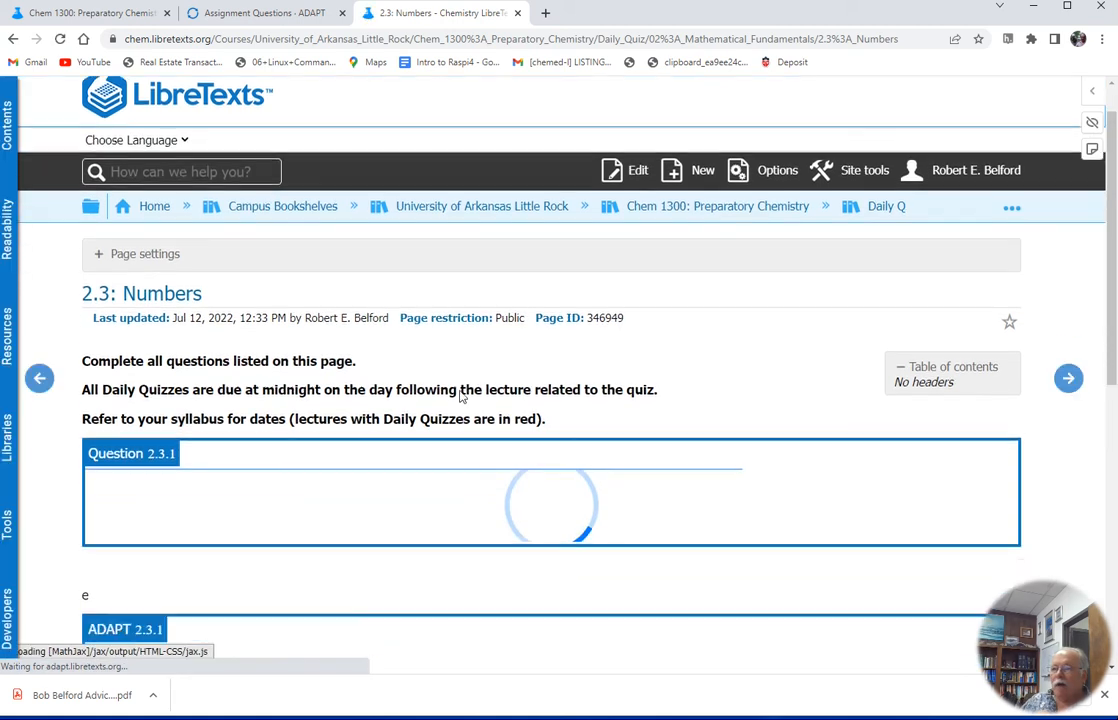
pyautogui.scroll(-3, 461, 397)
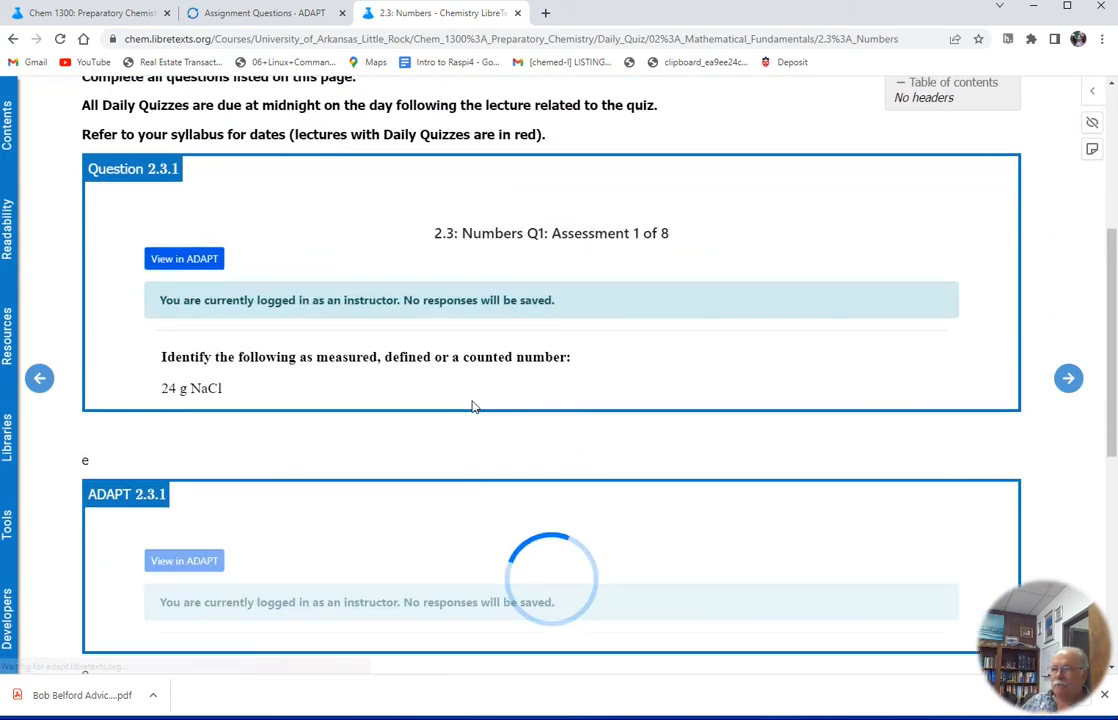
pyautogui.scroll(-3, 473, 406)
pyautogui.scroll(2, 472, 398)
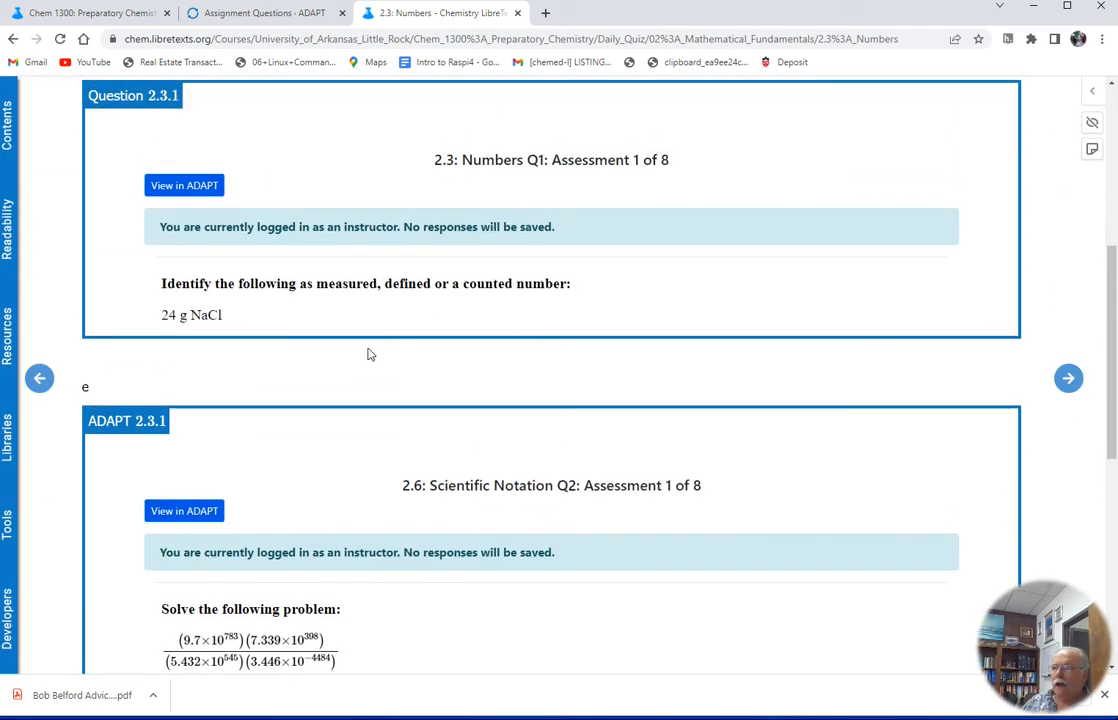
# Copy the 2.3: Numbers page address, open it in the incognito student window, and scroll through the embedded questions
pyautogui.click(484, 39)
pyautogui.hotkey('ctrl', 'c')
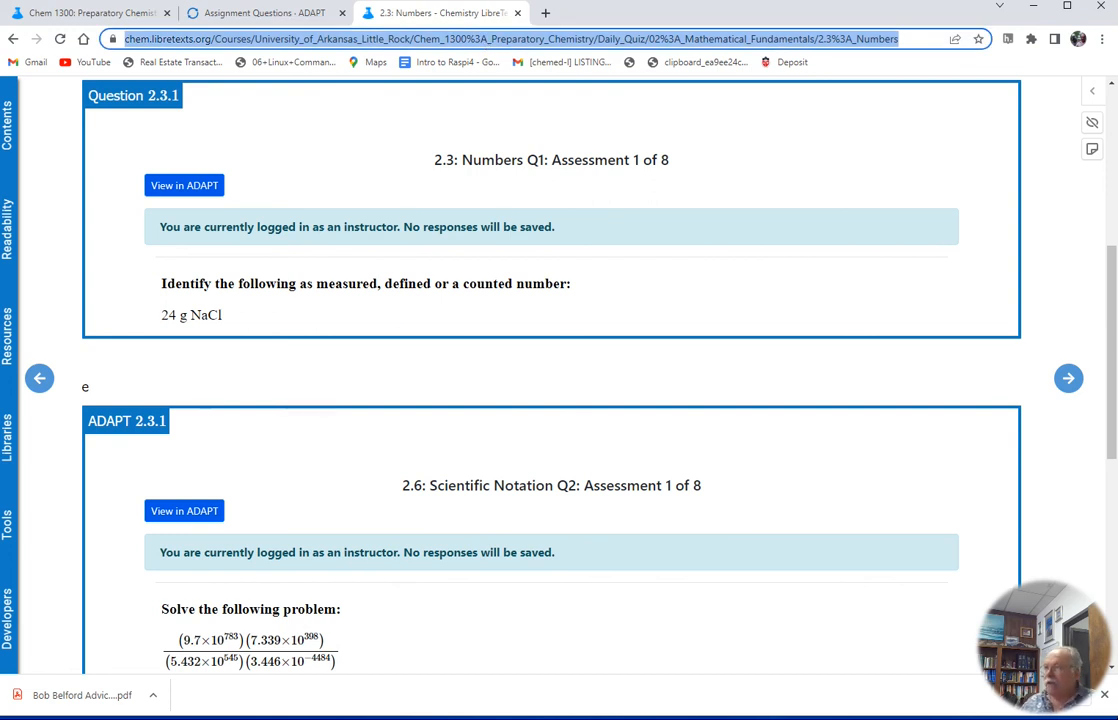
pyautogui.moveTo(1117, 102); pyautogui.dragTo(862, 2)
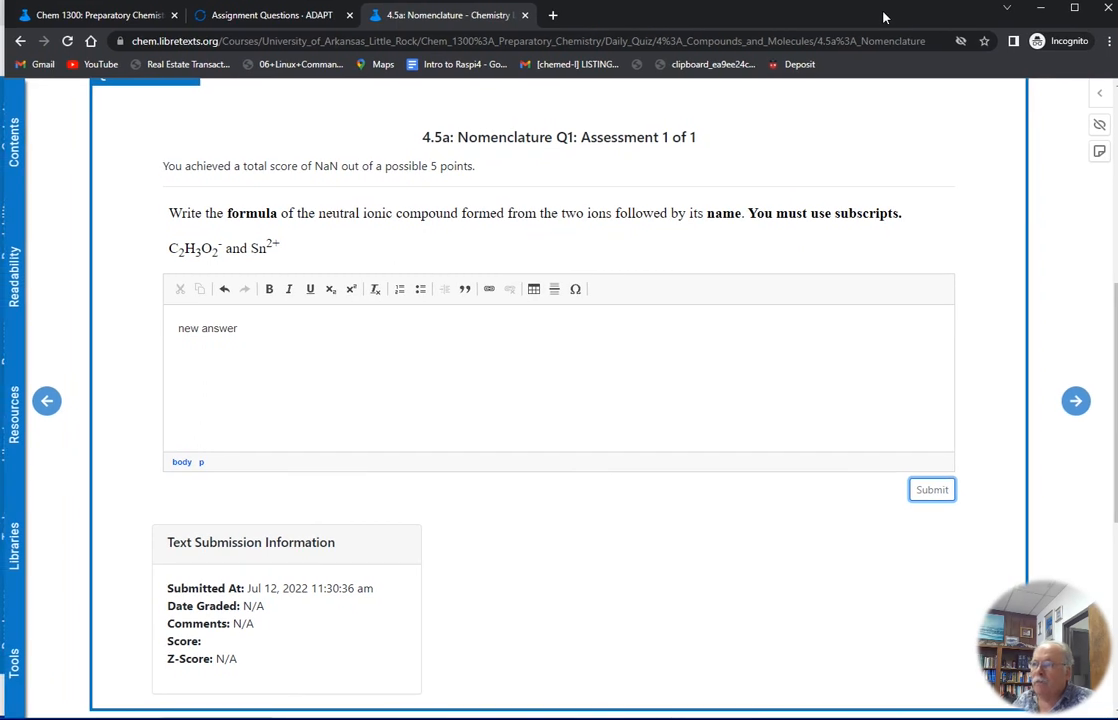
pyautogui.click(813, 40)
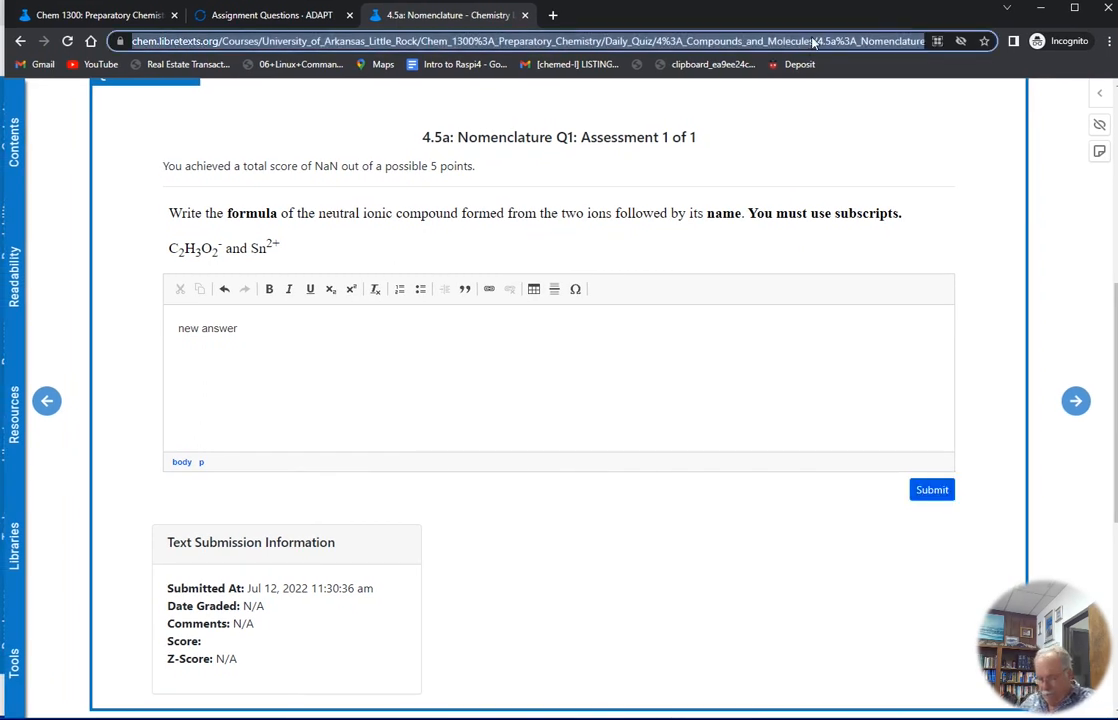
pyautogui.hotkey('ctrl', 'v')
pyautogui.press('Return')
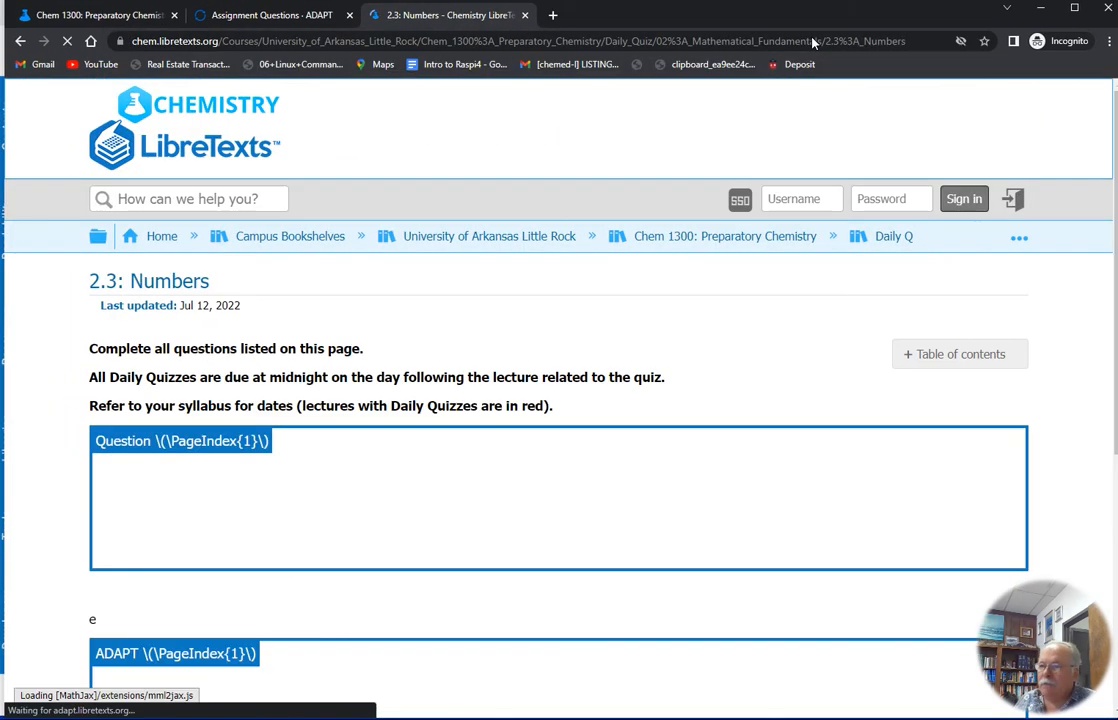
pyautogui.scroll(-2, 585, 397)
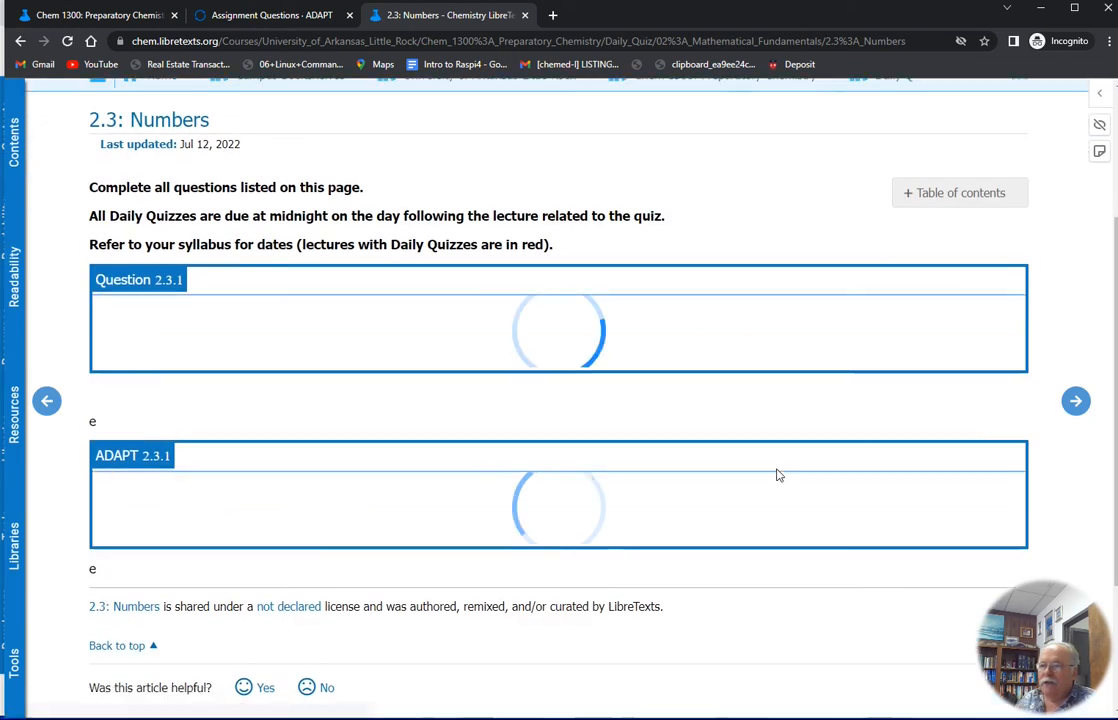
pyautogui.scroll(-3, 538, 491)
pyautogui.scroll(-8, 538, 491)
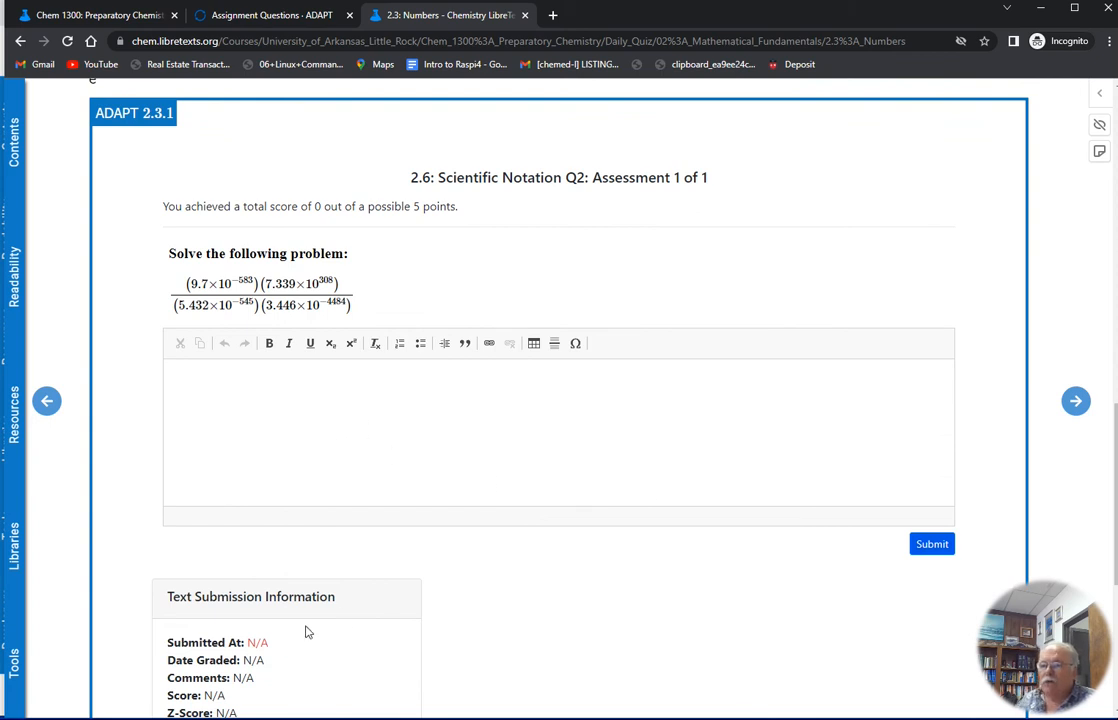
pyautogui.scroll(-2, 307, 632)
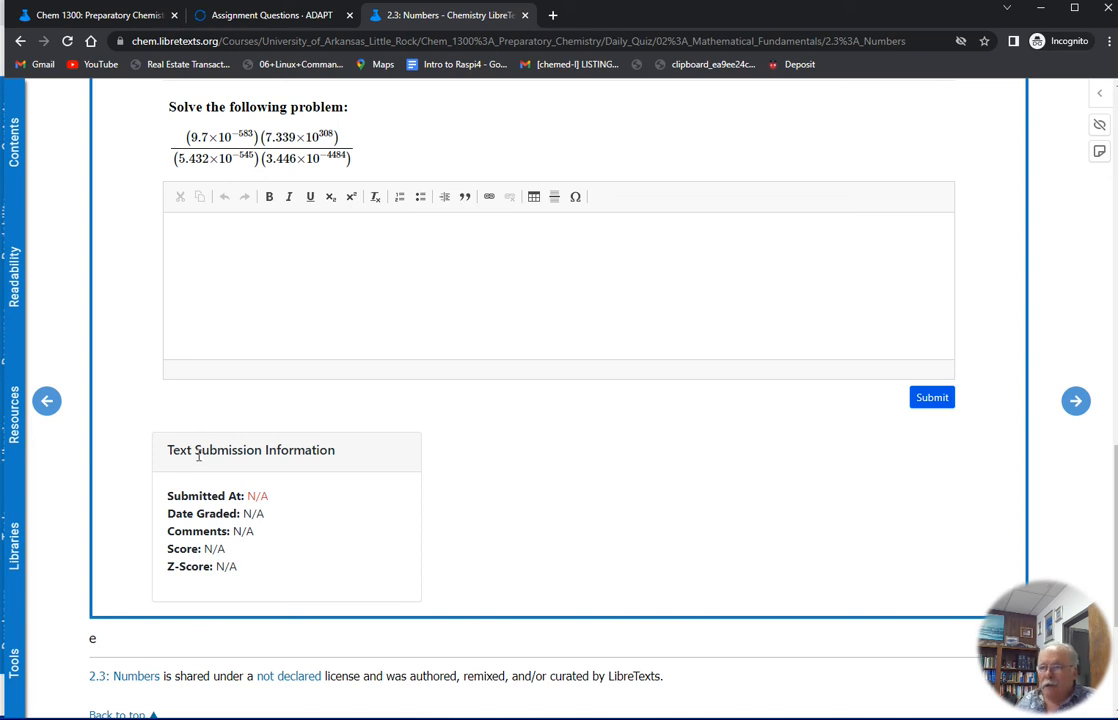
pyautogui.scroll(2, 173, 395)
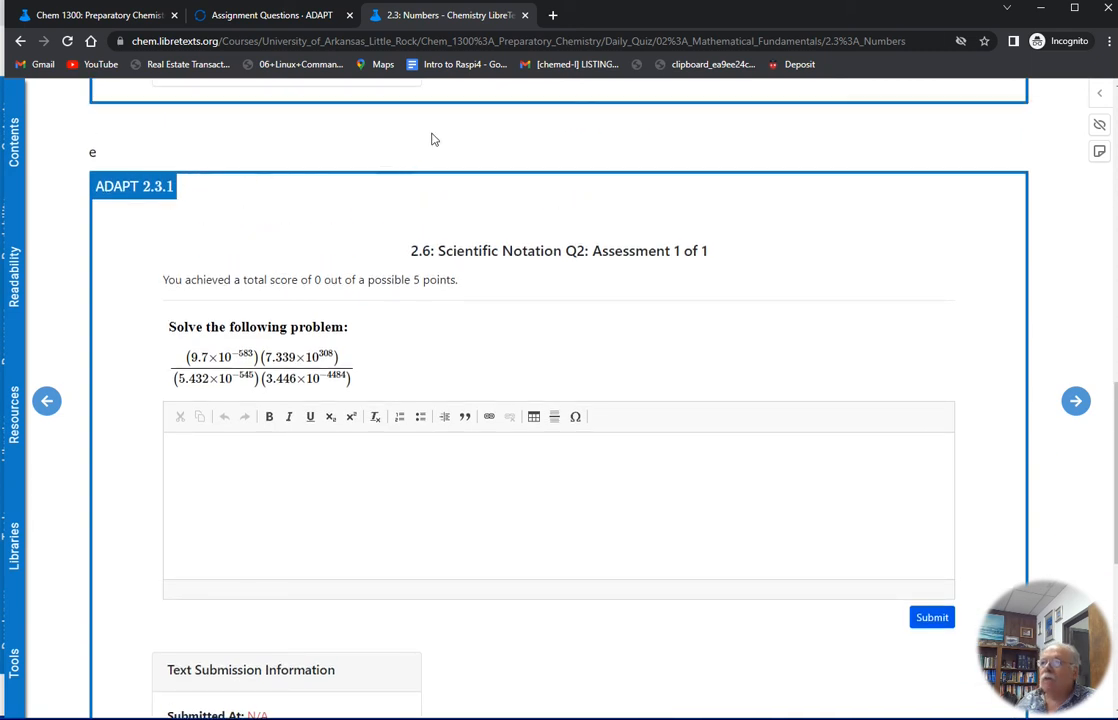
# Switch between the ADAPT assignment question tab and the 2.3: Numbers page tab to compare them
pyautogui.click(305, 15)
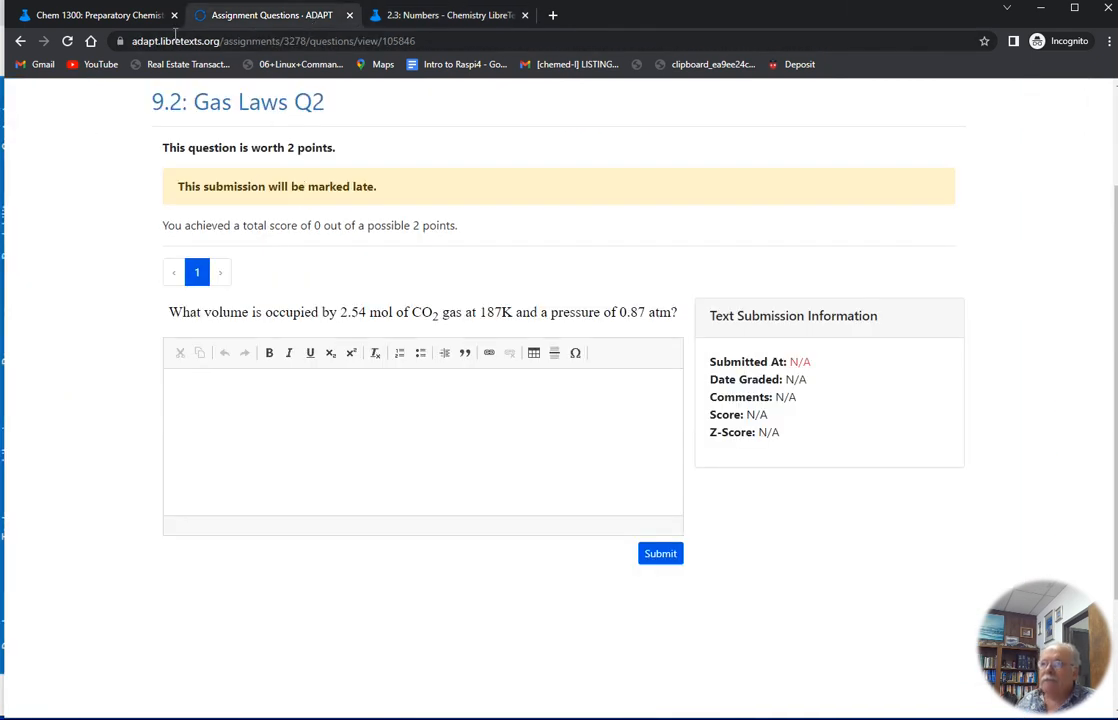
pyautogui.click(444, 16)
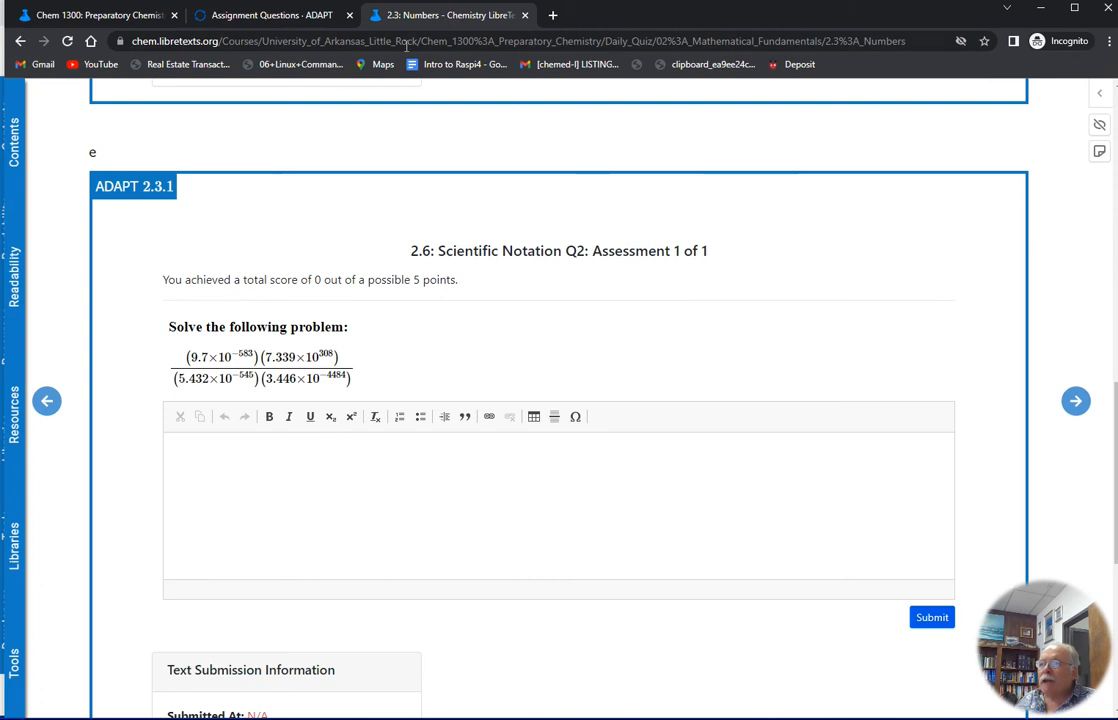
pyautogui.click(306, 16)
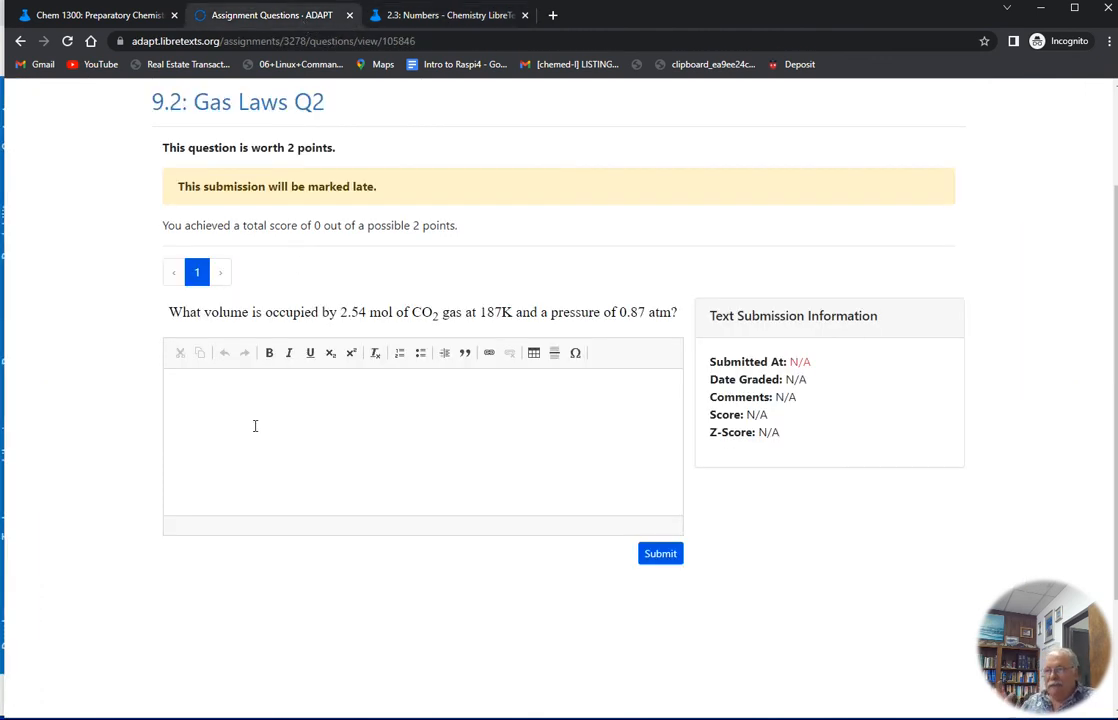